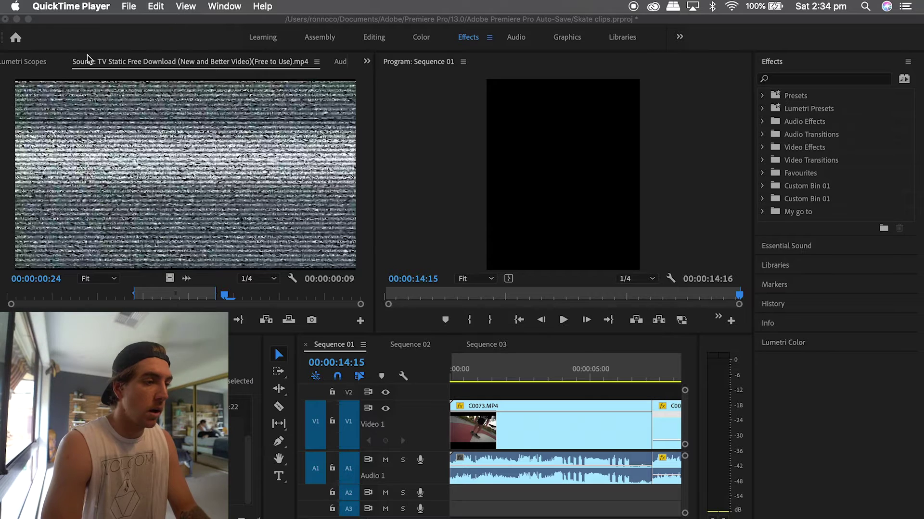
# Create a new sequence from the custom instagrrraaam preset, with a 1080 by 1350 frame size and 24 fps timebase
pyautogui.click(79, 39)
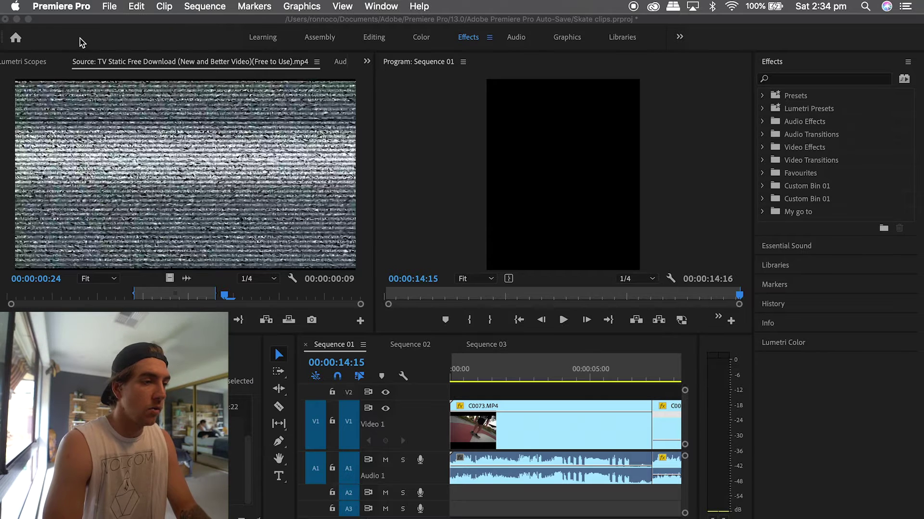
pyautogui.click(109, 6)
pyautogui.moveTo(118, 25)
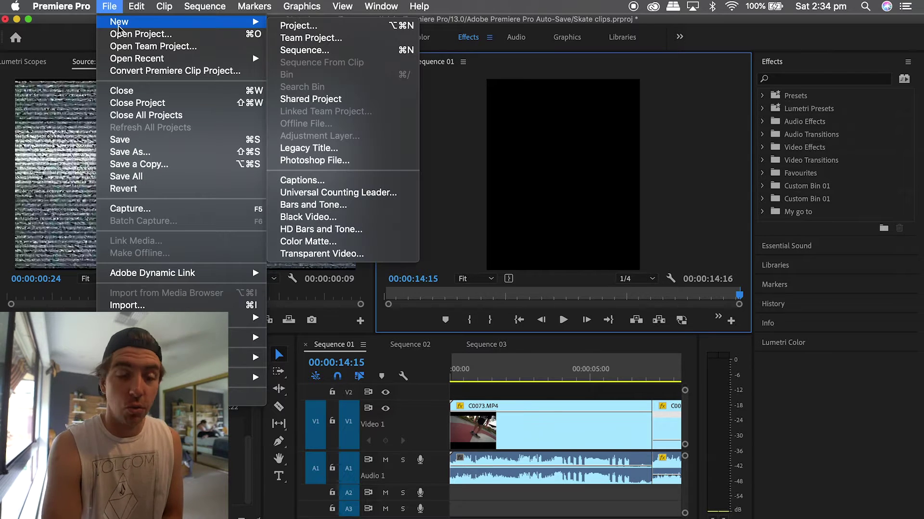
pyautogui.click(307, 51)
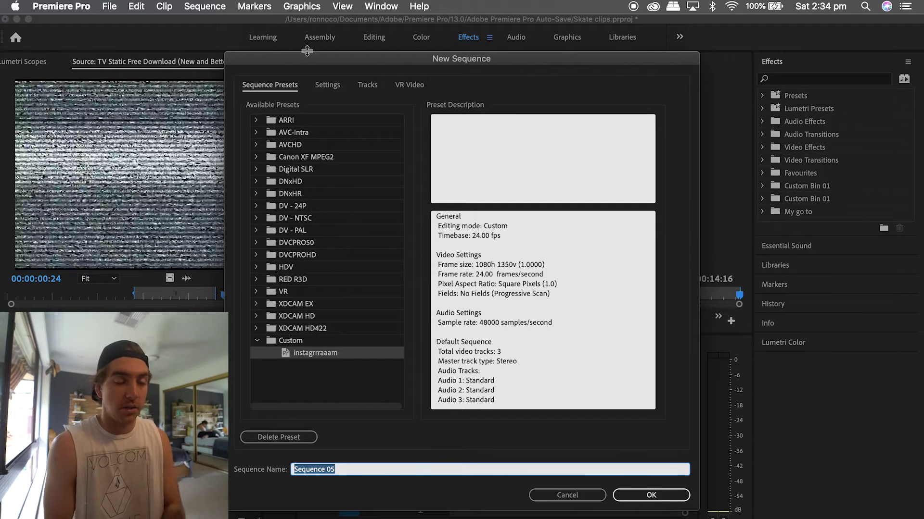
pyautogui.click(327, 86)
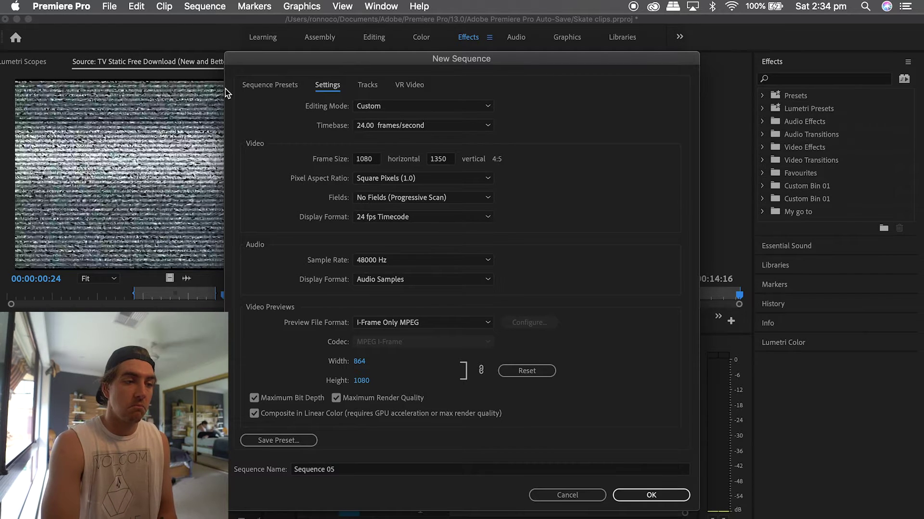
pyautogui.click(264, 84)
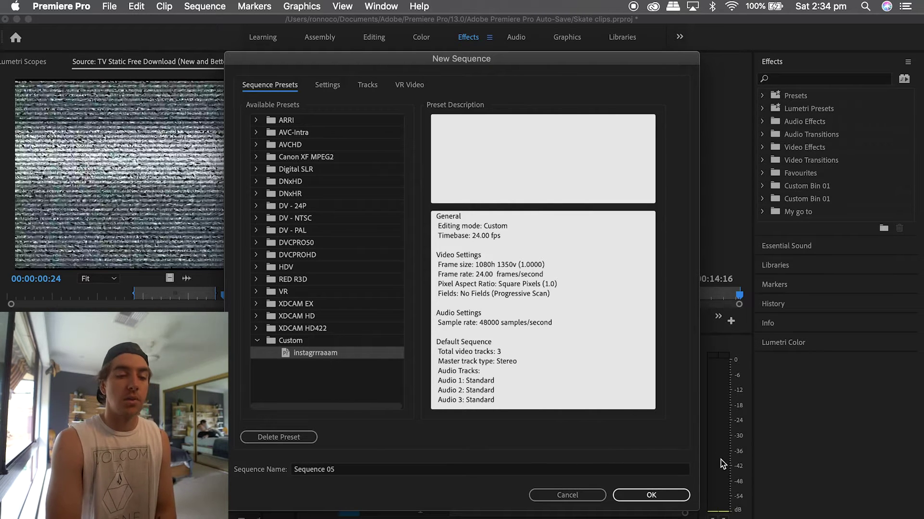
pyautogui.click(675, 496)
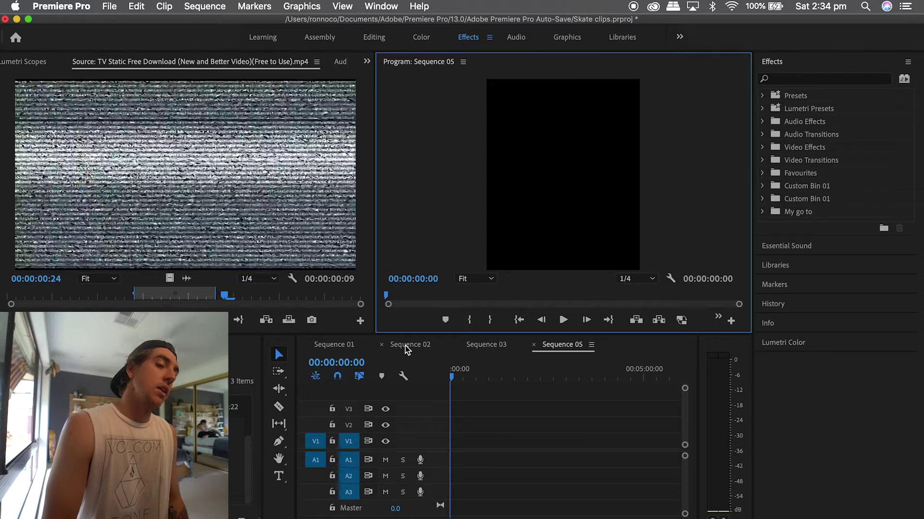
# Look through Sequence 01, and in Sequence 02 find and play the short skate clip starting at about 00:01:12:15
pyautogui.click(339, 347)
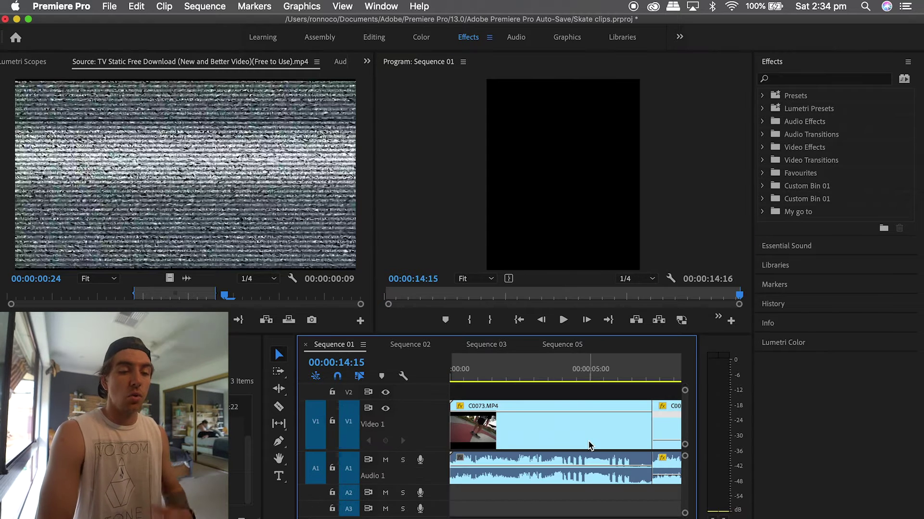
pyautogui.press('-')
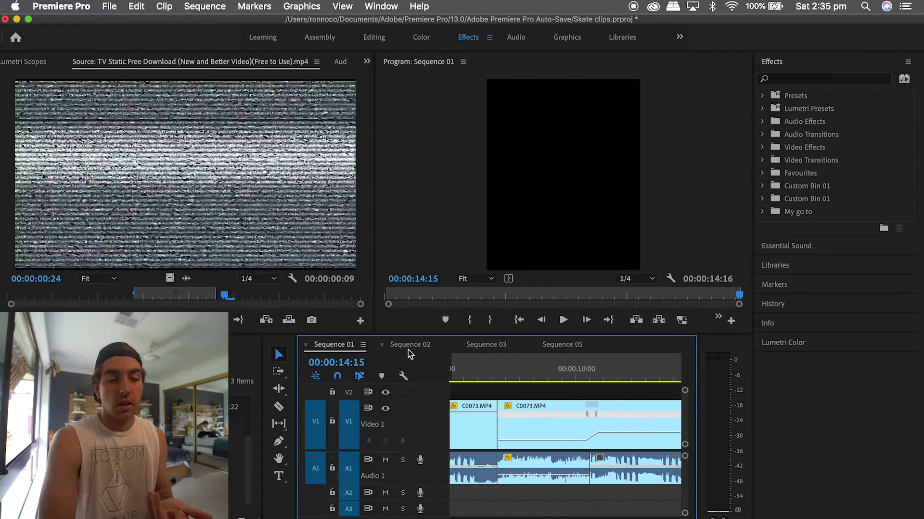
pyautogui.click(407, 350)
pyautogui.scroll(10, 561, 463)
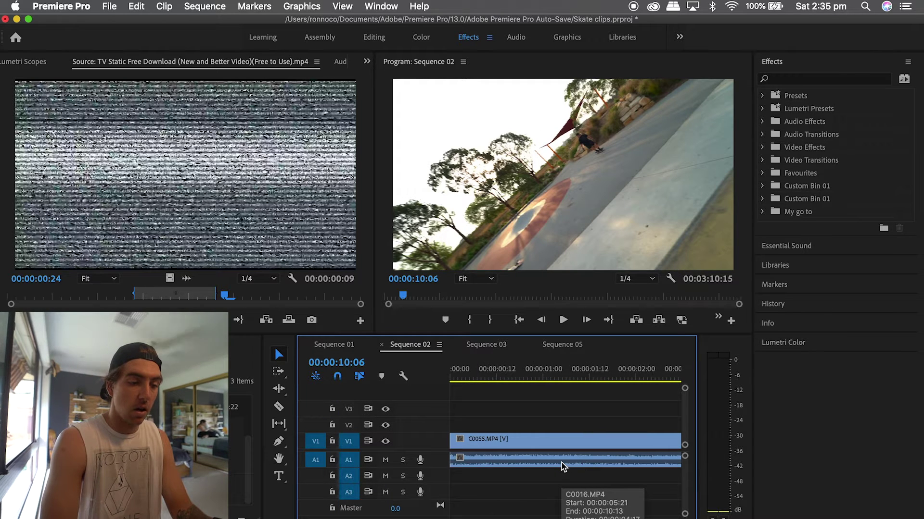
pyautogui.scroll(-2, 561, 463)
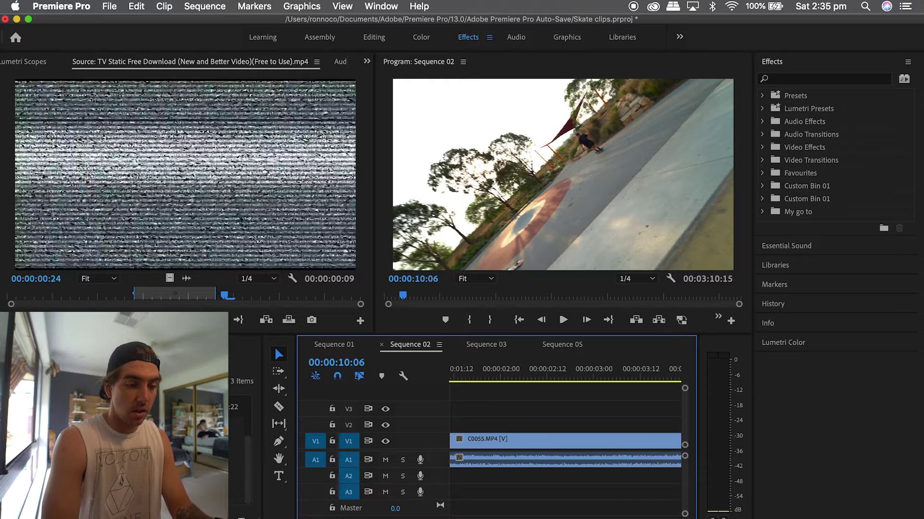
pyautogui.scroll(-8, 542, 450)
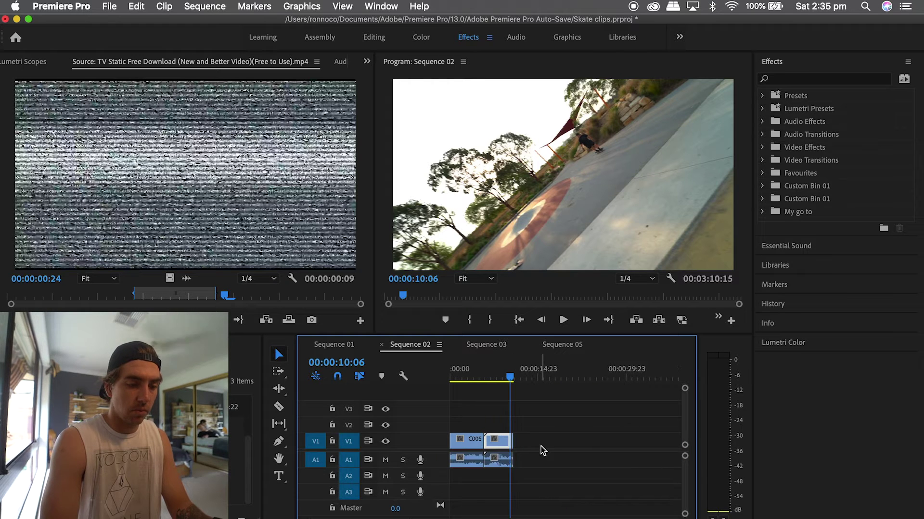
pyautogui.scroll(-5, 541, 446)
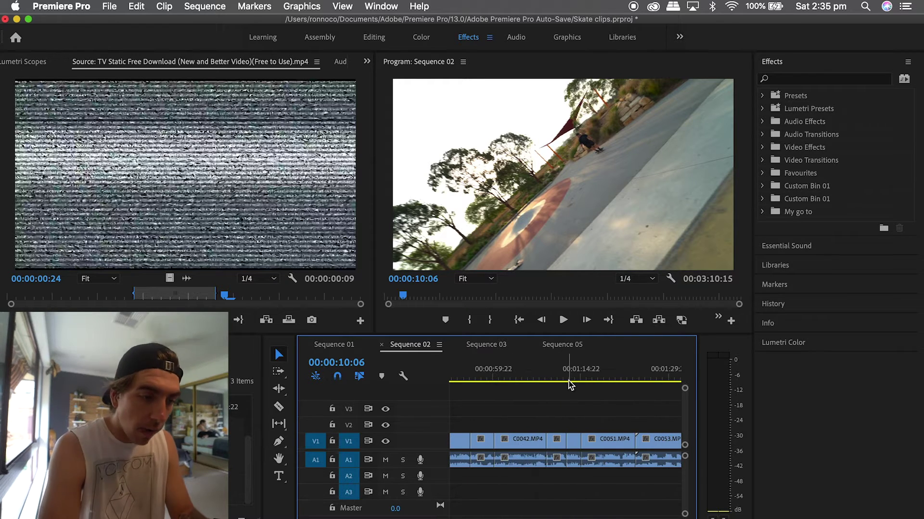
pyautogui.click(568, 380)
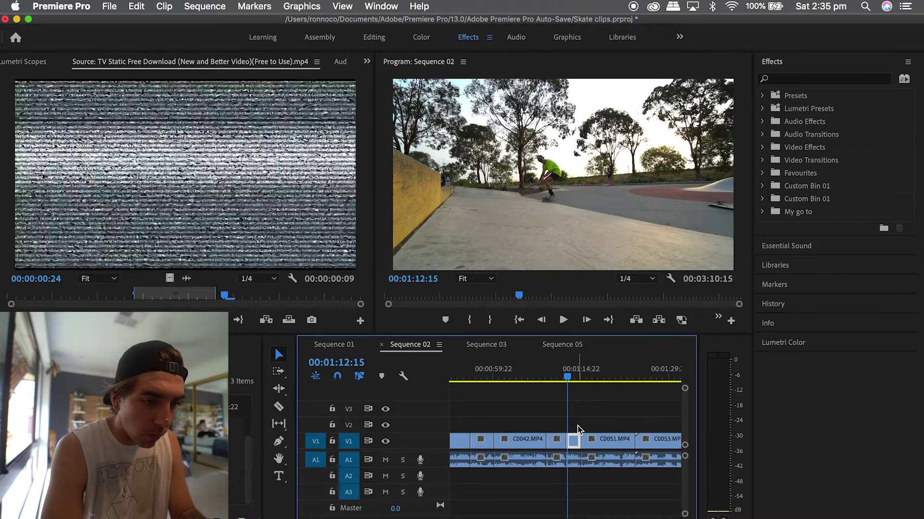
pyautogui.press('space')
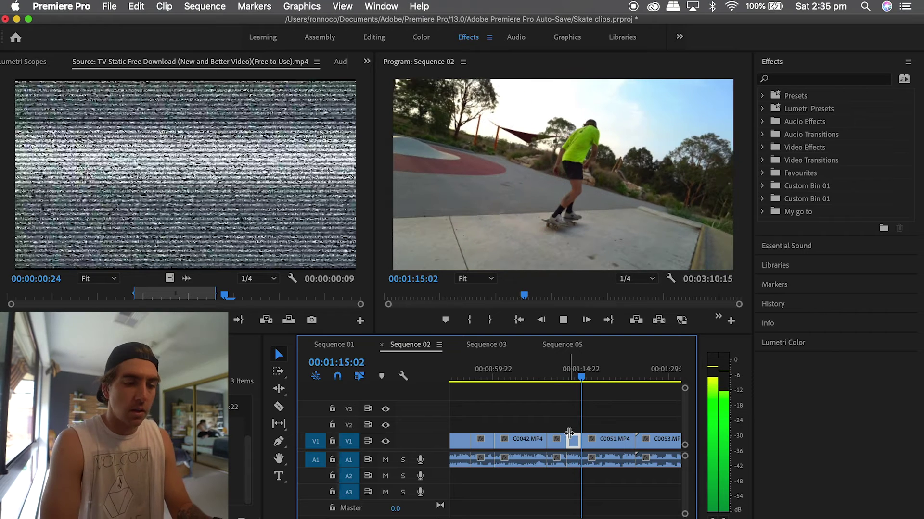
# Copy the short clip just before C0051.MP4, with its audio, from Sequence 02 and paste it into Sequence 05
pyautogui.click(626, 439)
pyautogui.click(576, 441)
pyautogui.click(574, 463)
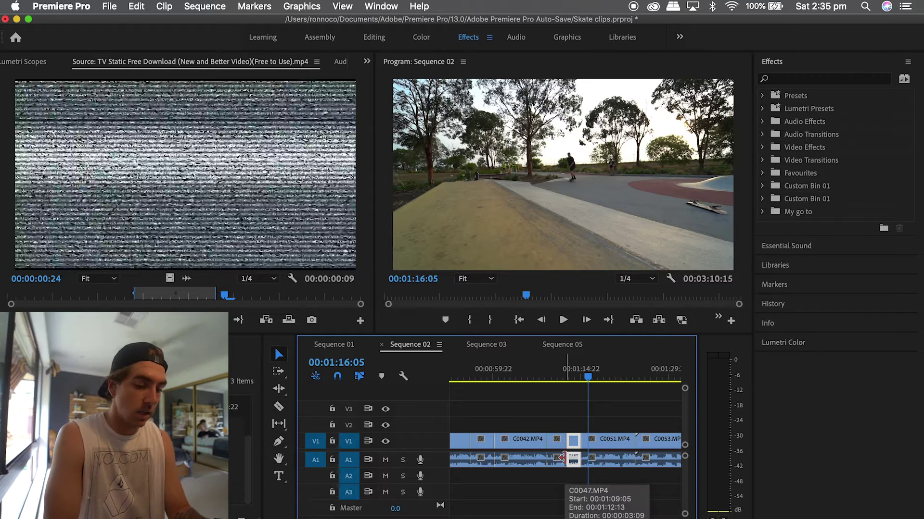
pyautogui.click(562, 345)
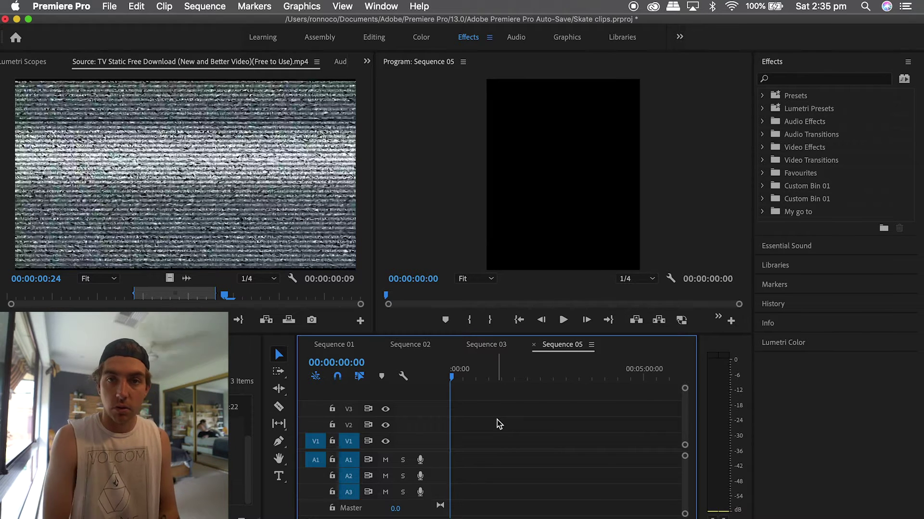
pyautogui.press('super+v')
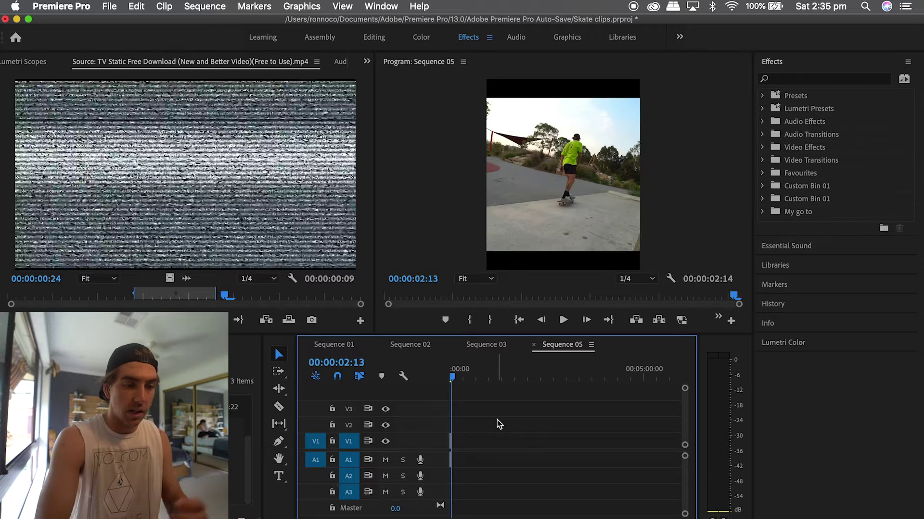
# Turn on Scale keyframing for only the video part of C0048.MP4 at 00:00:02:13 and set its scale to 125
pyautogui.moveTo(679, 518); pyautogui.dragTo(497, 517)
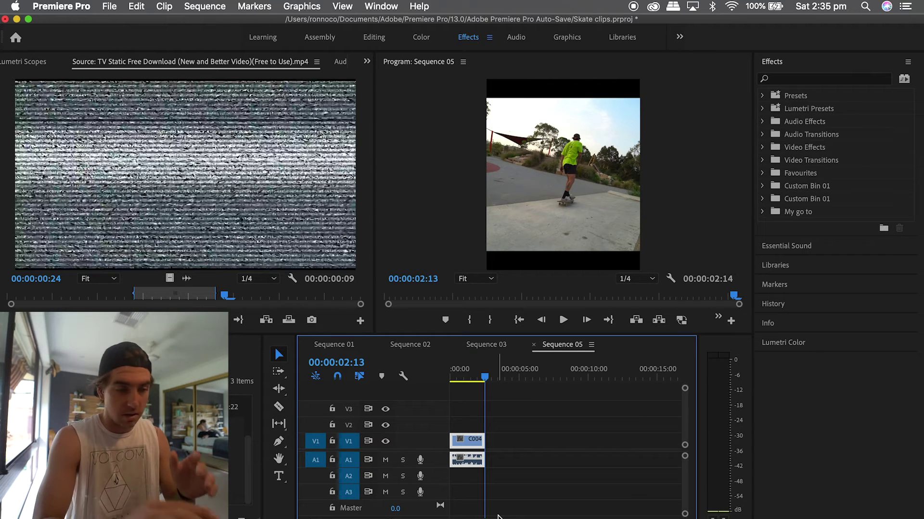
pyautogui.click(538, 454)
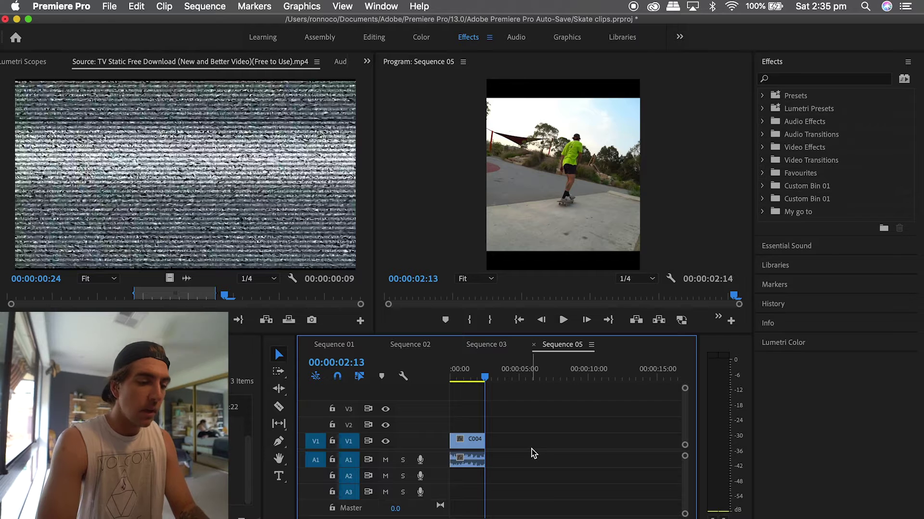
pyautogui.keyDown('alt'); pyautogui.click(469, 446); pyautogui.keyUp('alt')
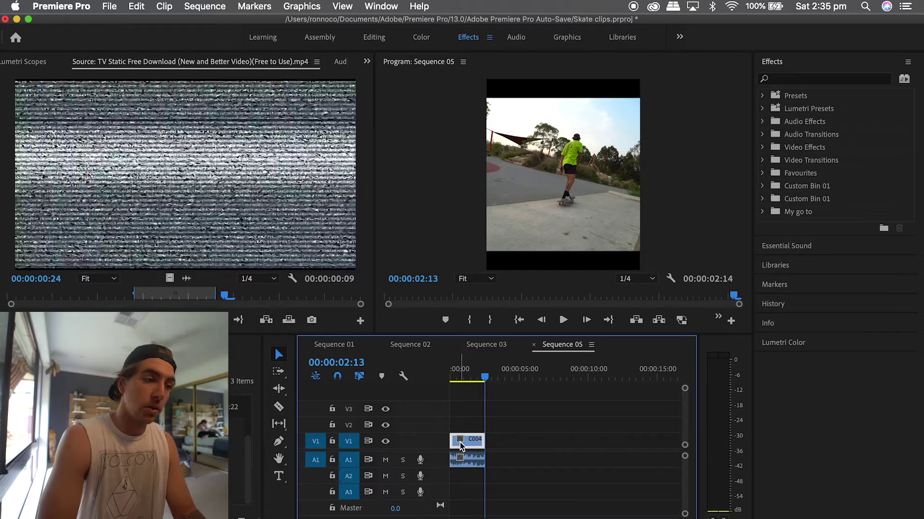
pyautogui.doubleClick(460, 447)
pyautogui.click(26, 67)
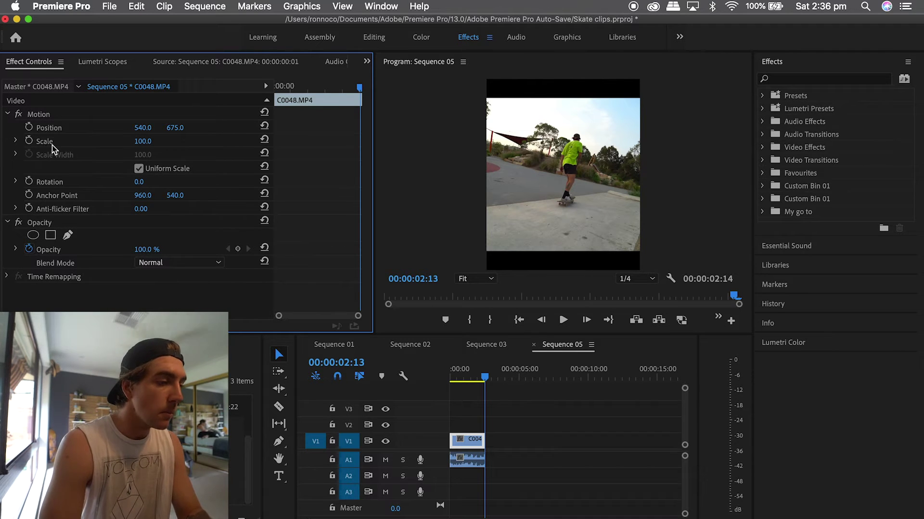
pyautogui.click(30, 142)
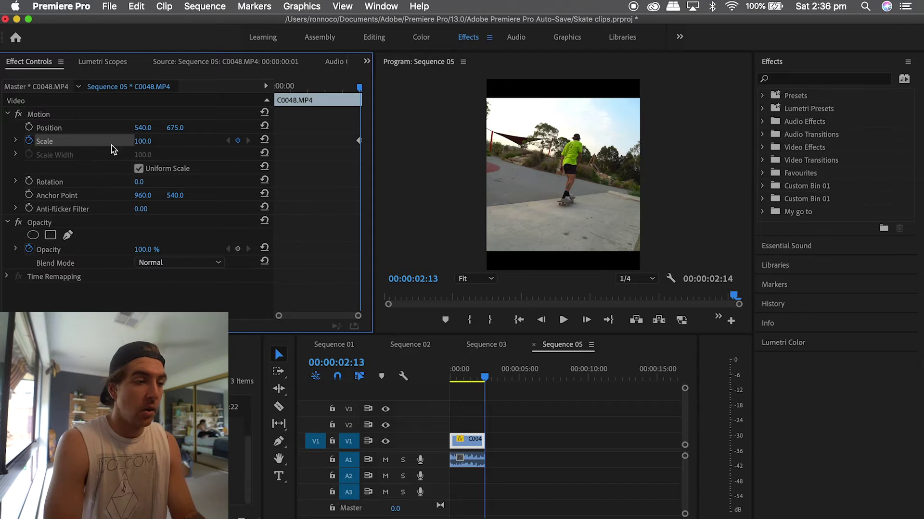
pyautogui.click(143, 142)
pyautogui.write('125')
pyautogui.press('Return')
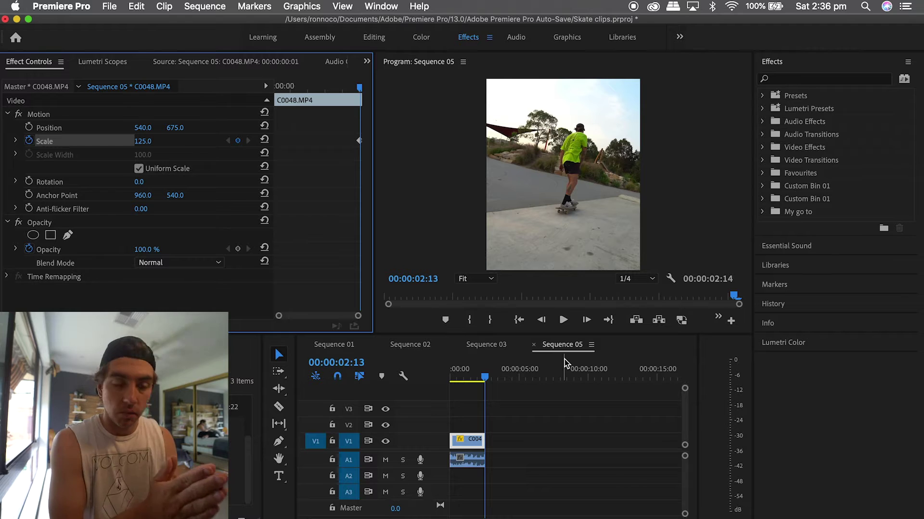
# Turn on Position keyframing for the clip at 00:00:00:02 and set its horizontal position to 584
pyautogui.moveTo(484, 377); pyautogui.dragTo(452, 385)
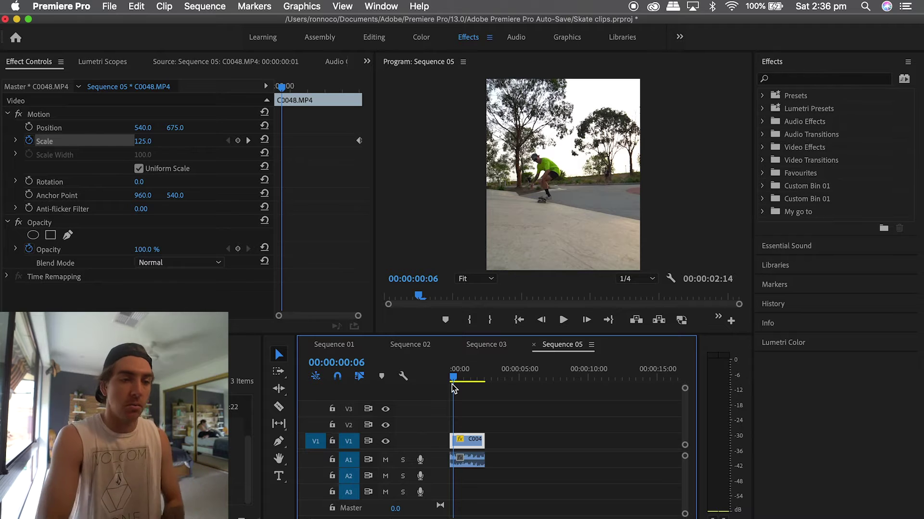
pyautogui.moveTo(457, 379)
pyautogui.mouseDown()
pyautogui.moveTo(444, 380)
pyautogui.moveTo(453, 380)
pyautogui.mouseUp()
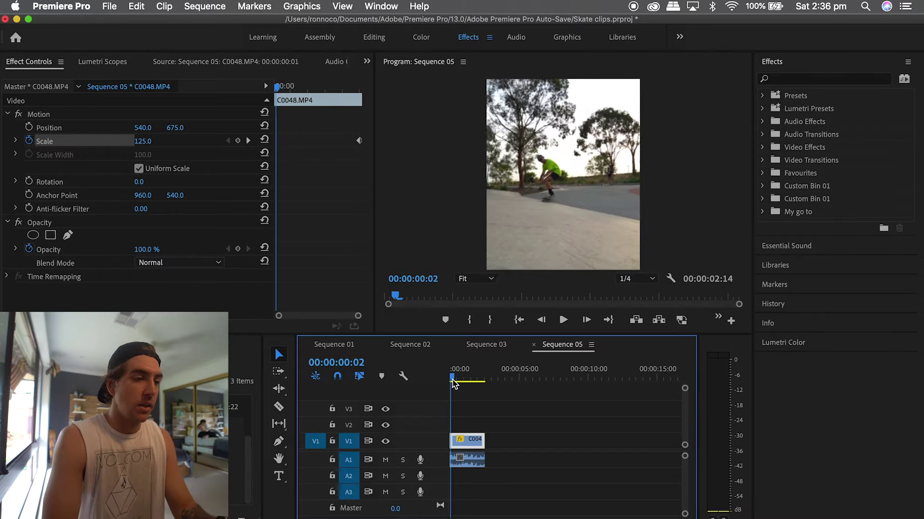
pyautogui.click(29, 127)
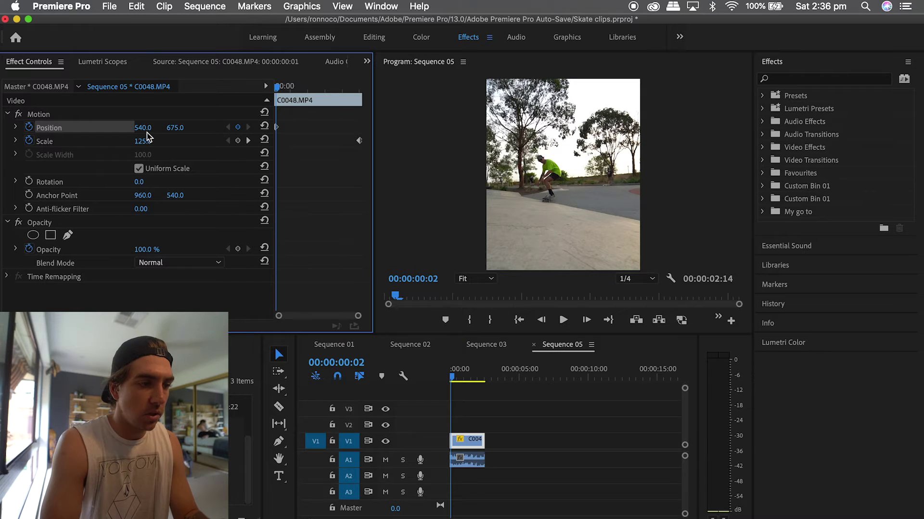
pyautogui.moveTo(143, 127)
pyautogui.mouseDown()
pyautogui.moveTo(164, 128)
pyautogui.moveTo(149, 128)
pyautogui.mouseUp()
# Keyframe the clip's horizontal position at about 502 at 00:00:01:00
pyautogui.press('Right')
pyautogui.press('Right')
pyautogui.press('Right')
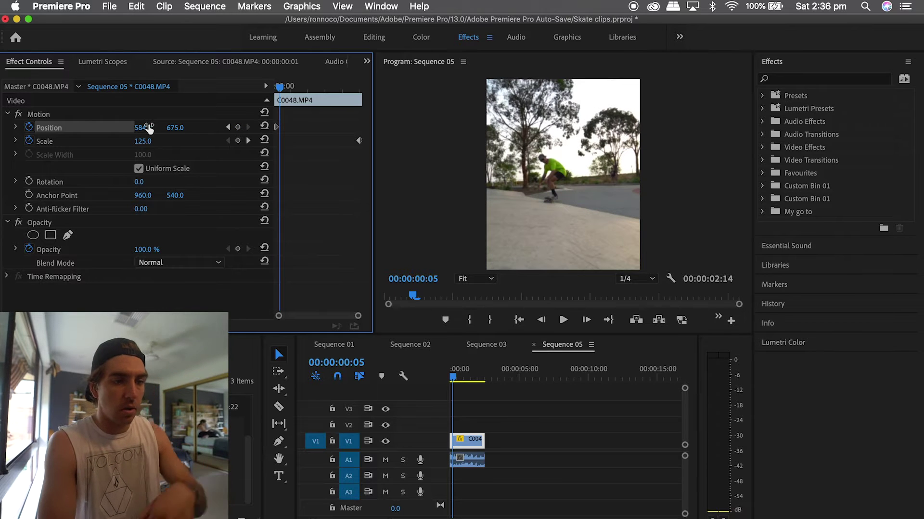
pyautogui.press('Right')
pyautogui.press('Right')
pyautogui.press('Right')
pyautogui.press('Right')
pyautogui.press('Right')
pyautogui.press('Right')
pyautogui.press('Right')
pyautogui.press('Right')
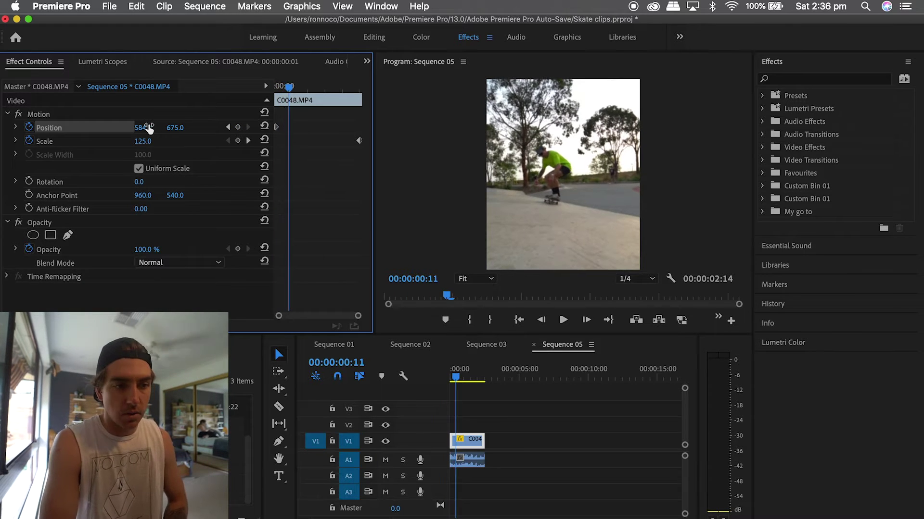
pyautogui.press('Right')
pyautogui.press('Right')
pyautogui.press('Right')
pyautogui.press('Right')
pyautogui.press('Right')
pyautogui.press('Right')
pyautogui.press('Right')
pyautogui.press('Right')
pyautogui.press('Right')
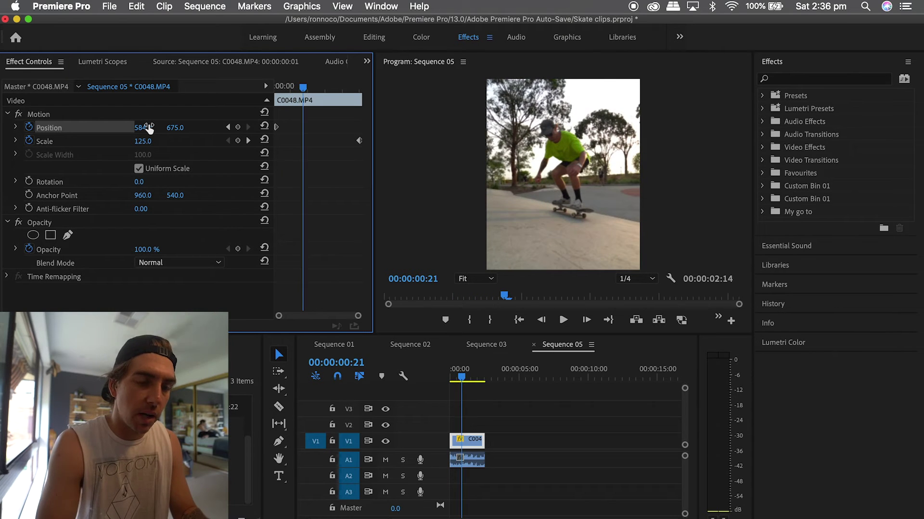
pyautogui.press('Right')
pyautogui.press('Right')
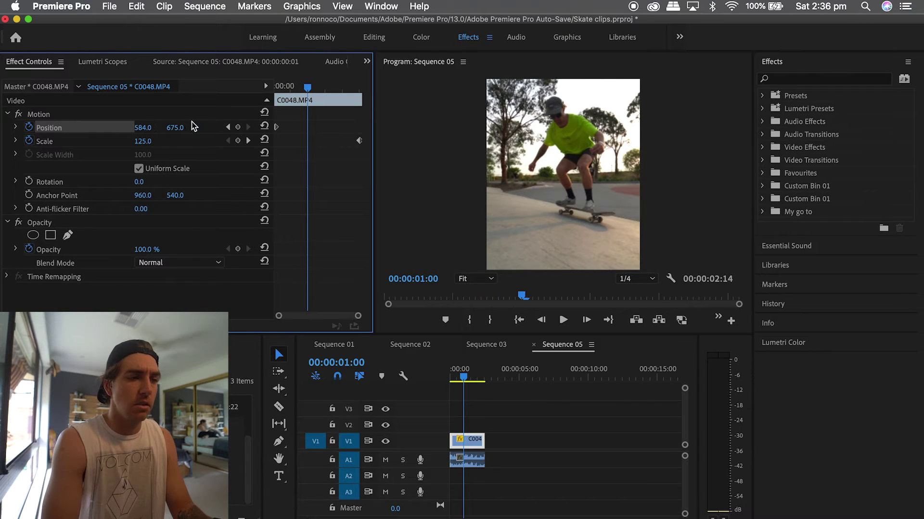
pyautogui.moveTo(142, 128); pyautogui.dragTo(105, 128)
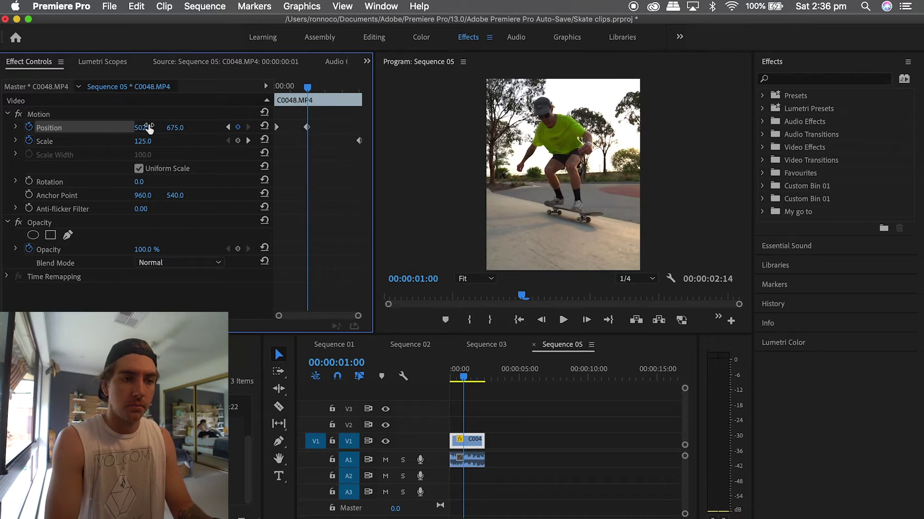
# Keyframe the clip's horizontal position at about 412 three frames further on, at 00:00:01:03
pyautogui.press('Right')
pyautogui.press('Right')
pyautogui.press('Right')
pyautogui.moveTo(155, 128); pyautogui.dragTo(111, 127)
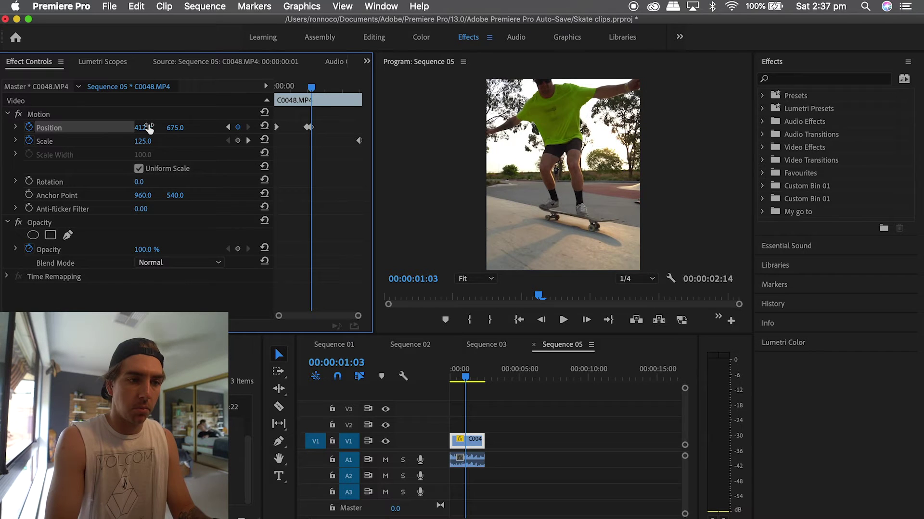
# Keyframe the clip's horizontal position at 300 at 00:00:01:06, keeping the skater in frame
pyautogui.press('Right')
pyautogui.press('Right')
pyautogui.press('Right')
pyautogui.moveTo(149, 127); pyautogui.dragTo(100, 127)
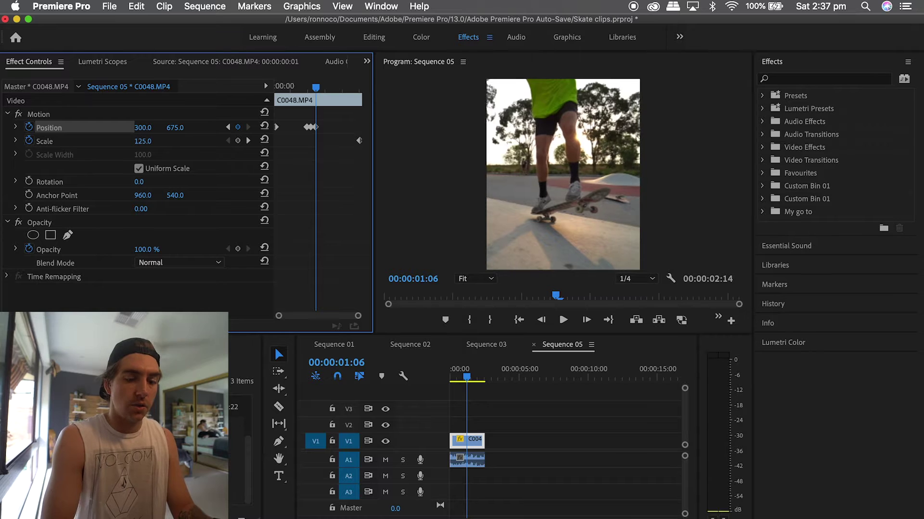
# Keyframe the clip's horizontal position at 280 at about 00:00:01:13
pyautogui.press('Right')
pyautogui.press('Right')
pyautogui.press('Right')
pyautogui.press('Right')
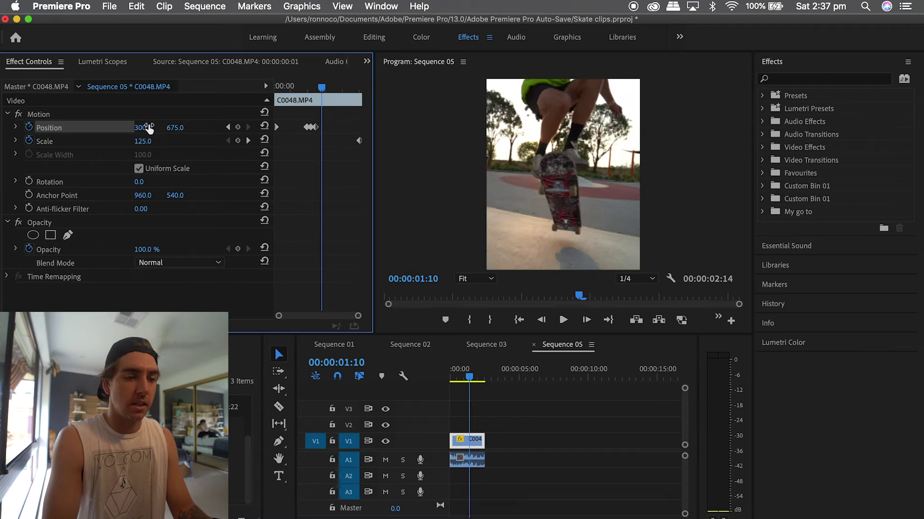
pyautogui.press('Right')
pyautogui.press('Right')
pyautogui.press('Right')
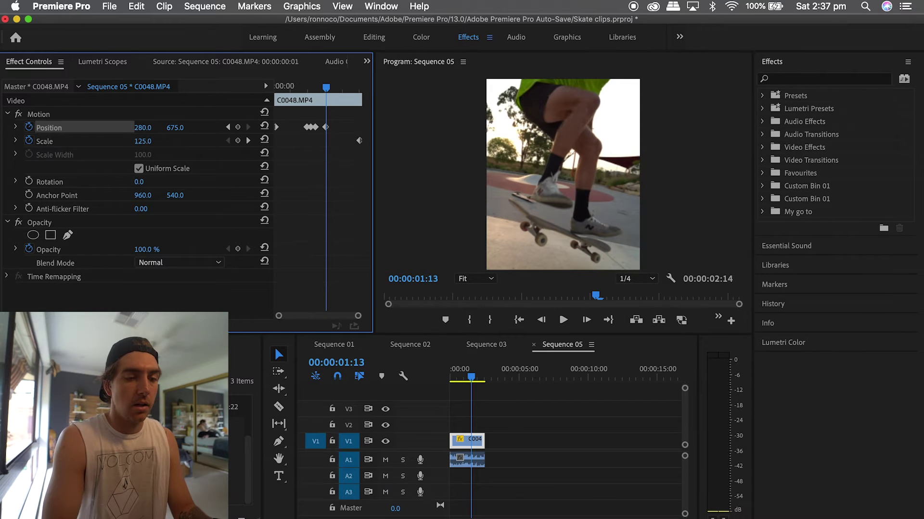
# Step through the frames after 00:00:01:13 and play the sequence from its start to check the skater's framing
pyautogui.press('Right')
pyautogui.press('Right')
pyautogui.press('Right')
pyautogui.press('Right')
pyautogui.press('Right')
pyautogui.press('Right')
pyautogui.press('Right')
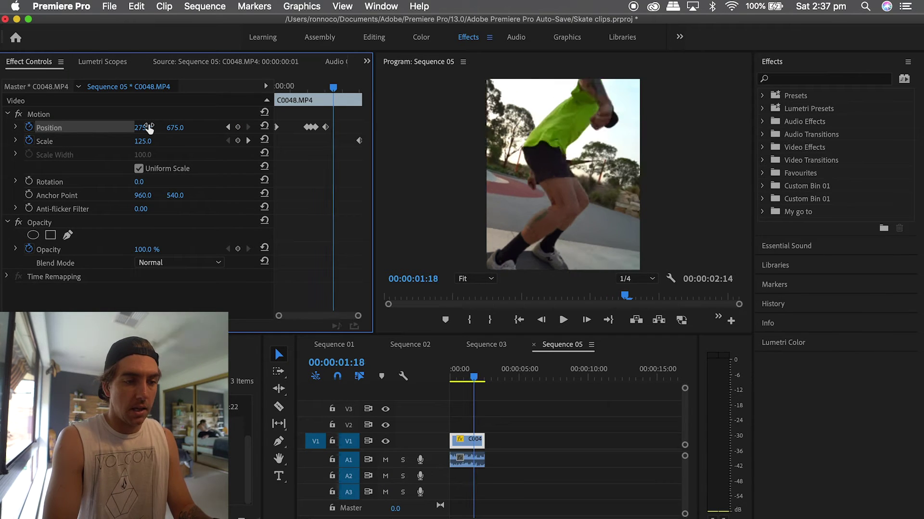
pyautogui.press('space')
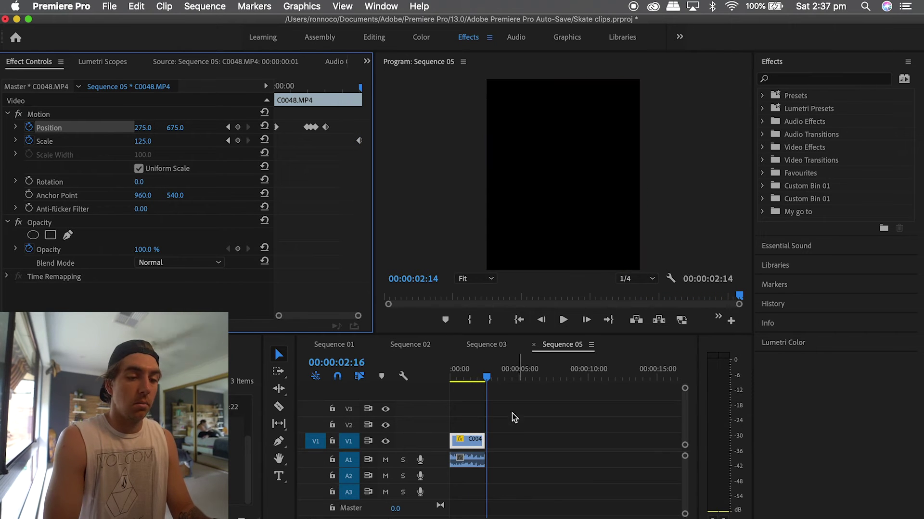
pyautogui.moveTo(486, 380); pyautogui.dragTo(438, 382)
pyautogui.press('space')
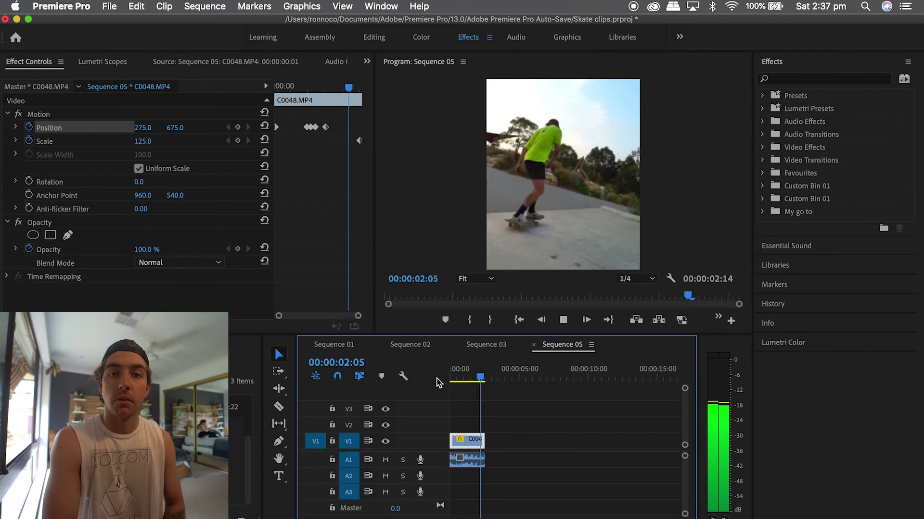
# Keyframe the clip's horizontal position at 295 at 00:00:01:16 and play the sequence from its start to check the move
pyautogui.moveTo(485, 377); pyautogui.dragTo(478, 385)
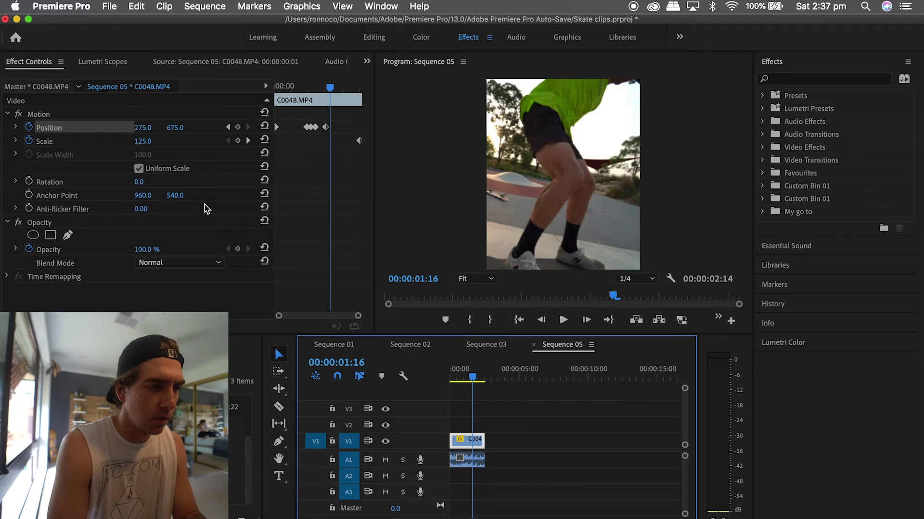
pyautogui.moveTo(143, 132); pyautogui.dragTo(152, 132)
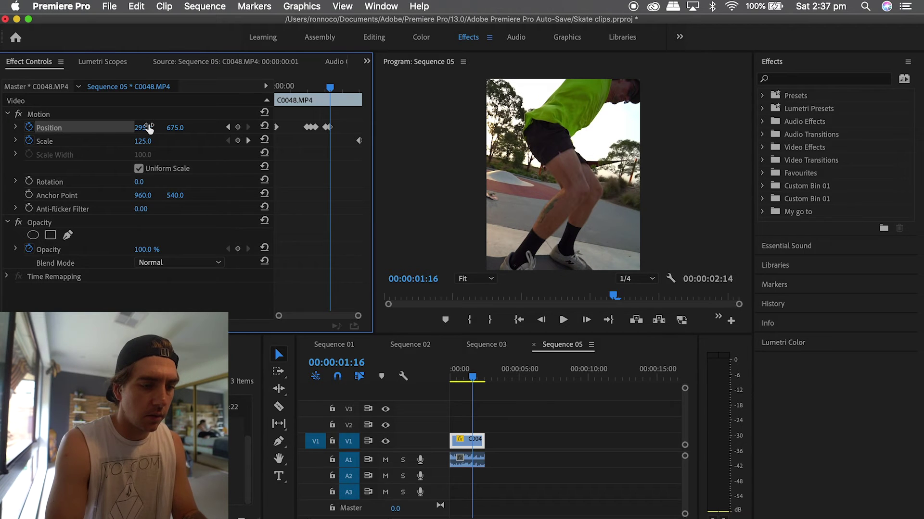
pyautogui.moveTo(471, 381); pyautogui.dragTo(406, 377)
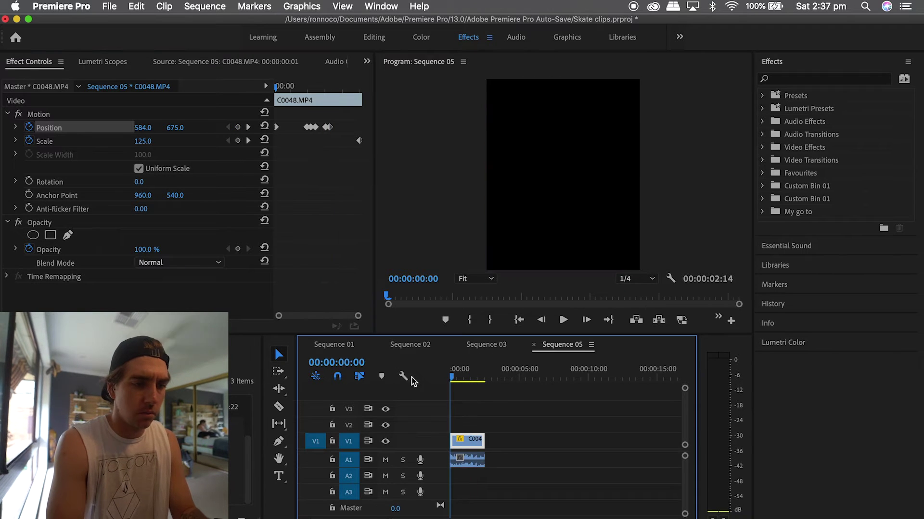
pyautogui.press('space')
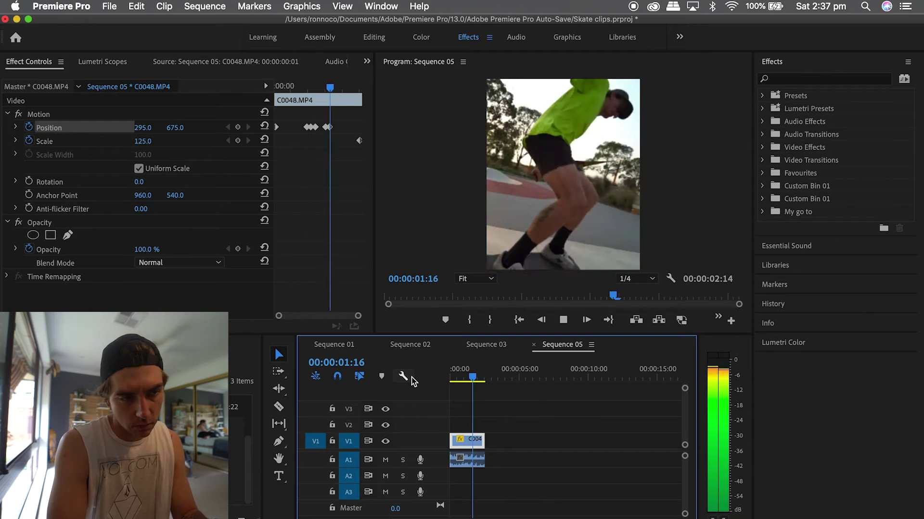
pyautogui.press('space')
# Try a vertical position of 669 at 00:00:00:01, then undo the change
pyautogui.moveTo(474, 380); pyautogui.dragTo(455, 377)
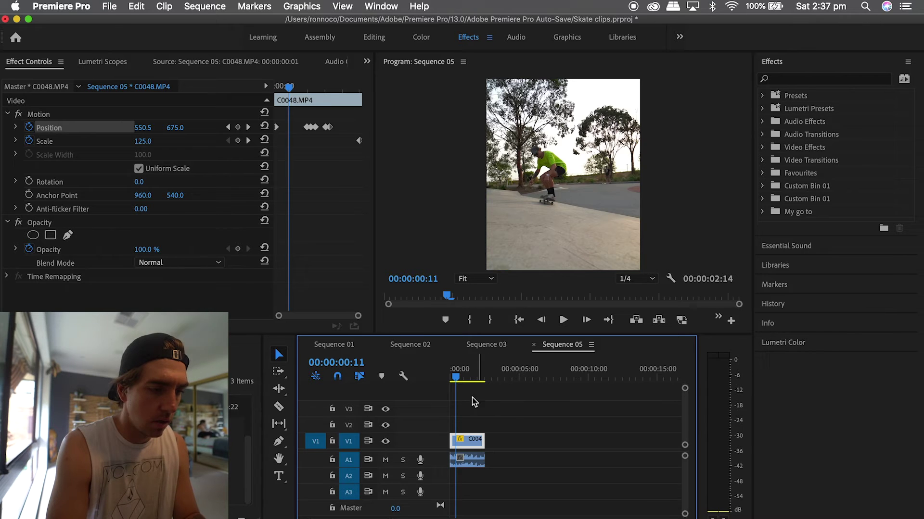
pyautogui.click(449, 380)
pyautogui.press('Right')
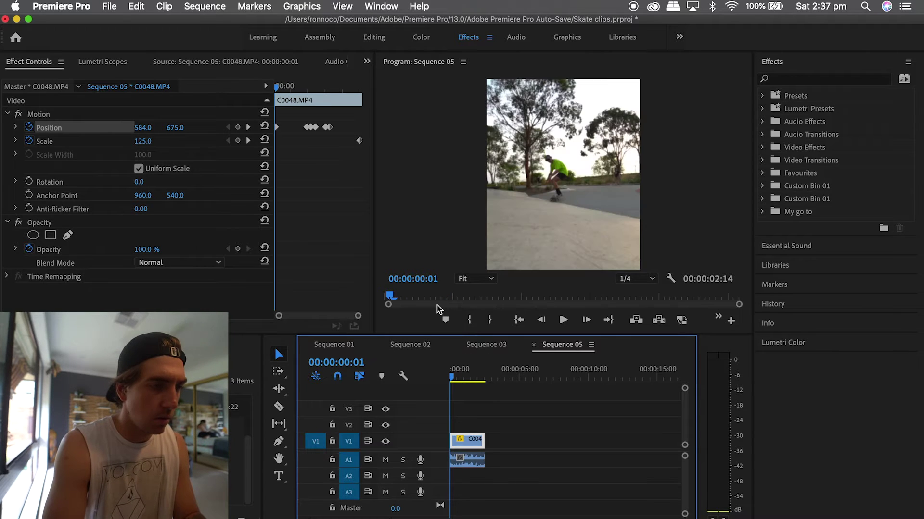
pyautogui.moveTo(175, 128); pyautogui.dragTo(172, 127)
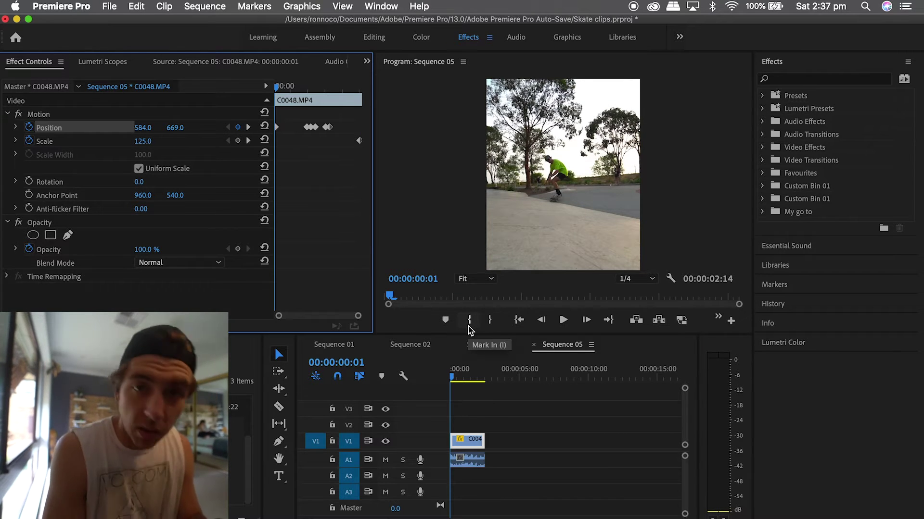
pyautogui.press('super+z')
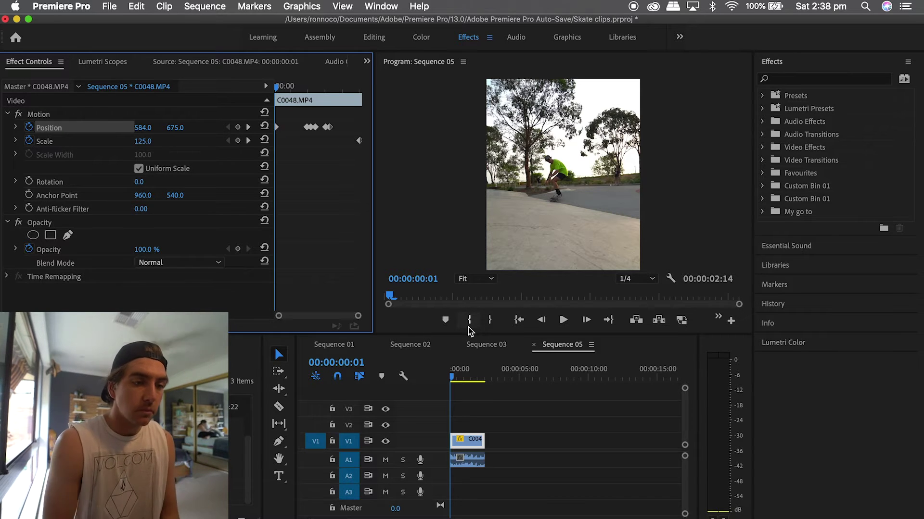
# Play the keyframed clip through once to review how the framing follows the skater
pyautogui.press('space')
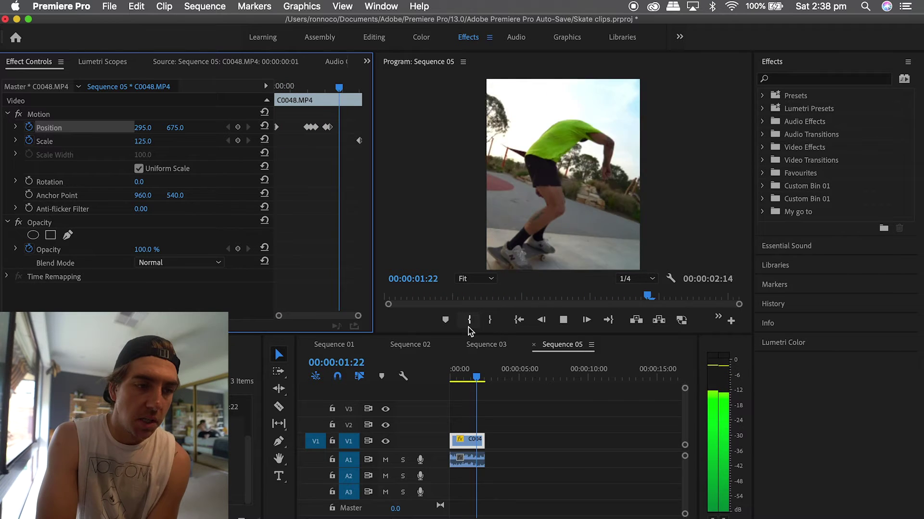
pyautogui.press('space')
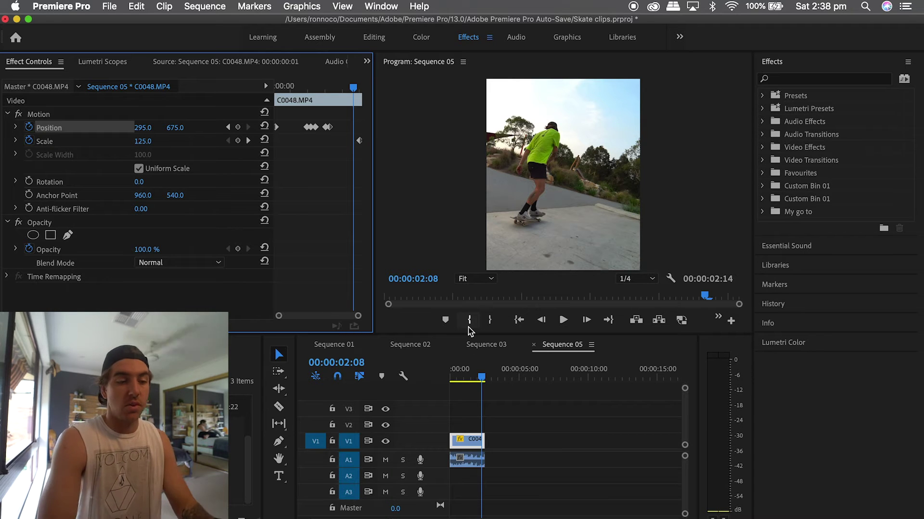
# Copy the C0081.MP4 clip from Sequence 02 into Sequence 05, placing it shortly after the first clip
pyautogui.moveTo(481, 378); pyautogui.dragTo(497, 381)
pyautogui.click(348, 346)
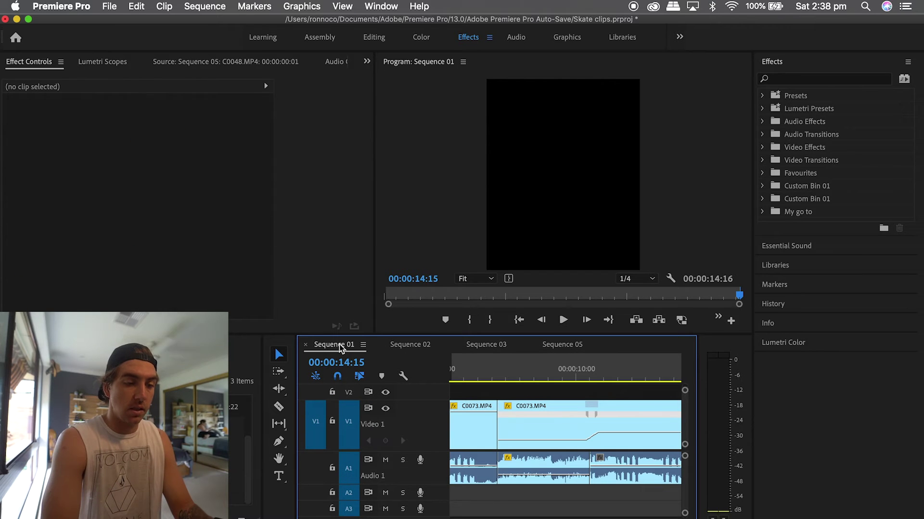
pyautogui.click(411, 344)
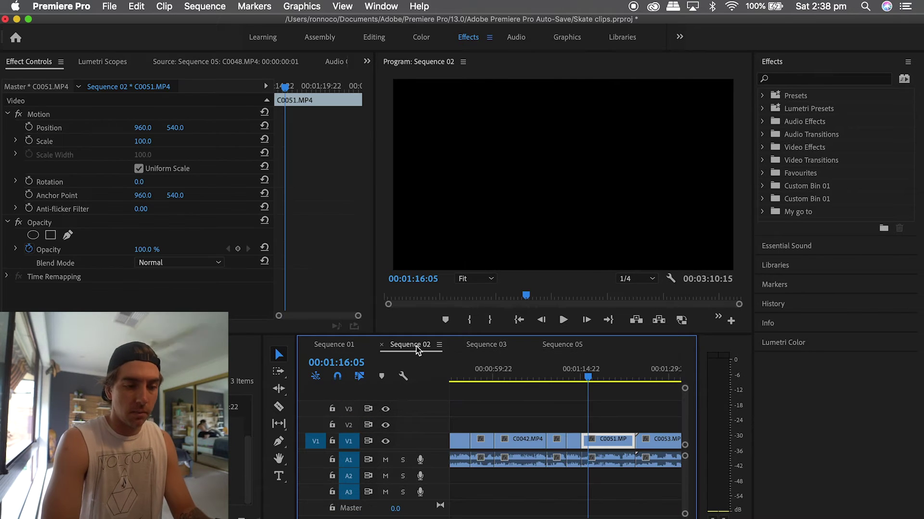
pyautogui.hotkey('shift', '.')
pyautogui.hotkey('shift', '.')
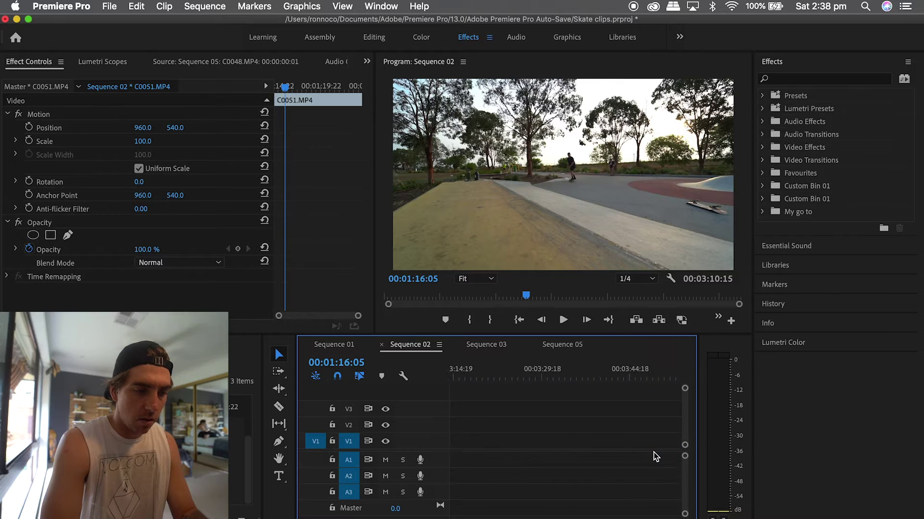
pyautogui.moveTo(624, 374); pyautogui.dragTo(609, 378)
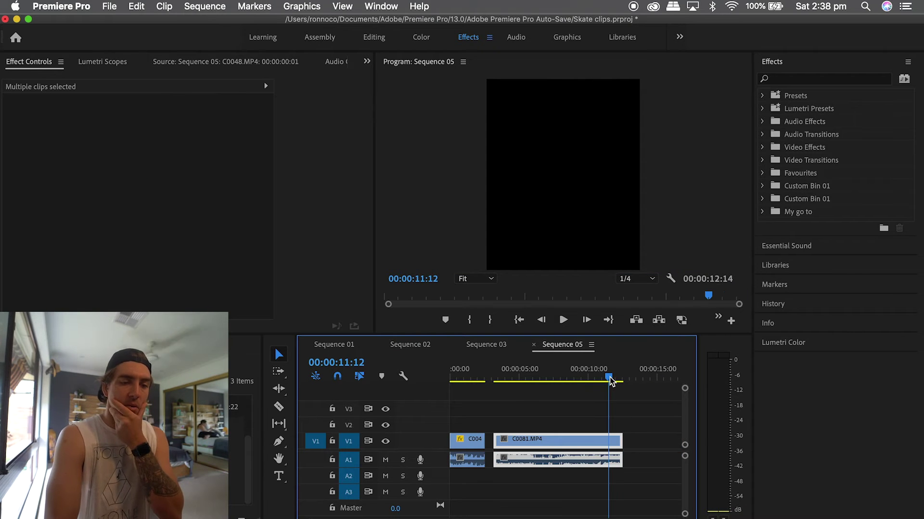
pyautogui.click(663, 440)
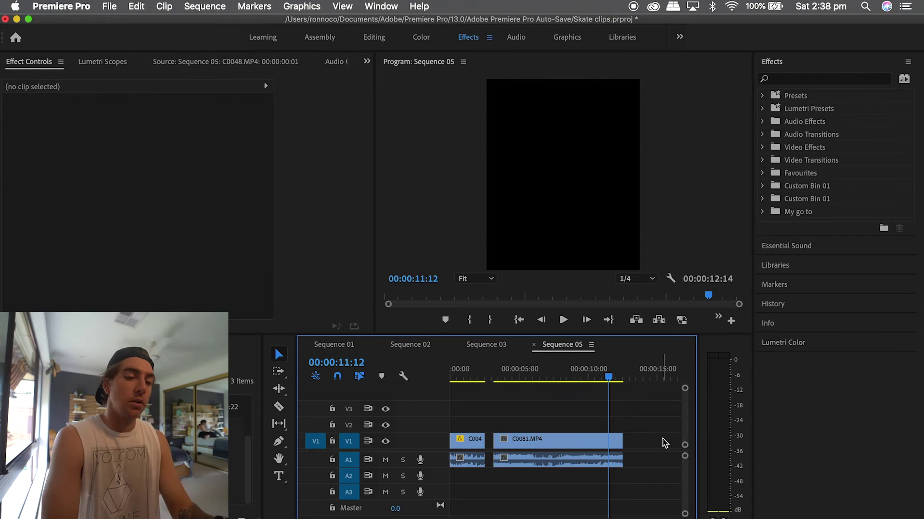
# Set the scale of the C0081.MP4 clip to 125 so it fills the vertical frame
pyautogui.click(555, 442)
pyautogui.moveTo(611, 382); pyautogui.dragTo(553, 383)
pyautogui.click(143, 141)
pyautogui.write('125')
pyautogui.press('Return')
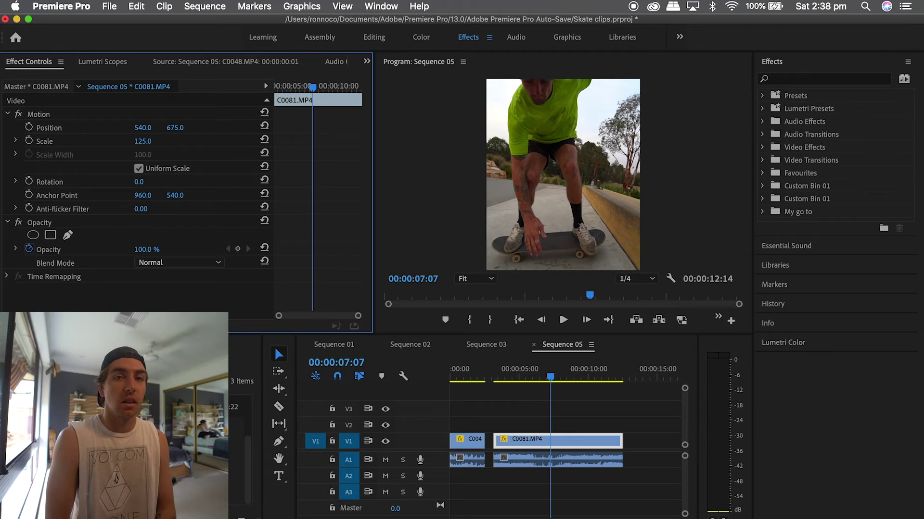
# Search the effects for "warp" and select Warp Stabilizer
pyautogui.click(789, 79)
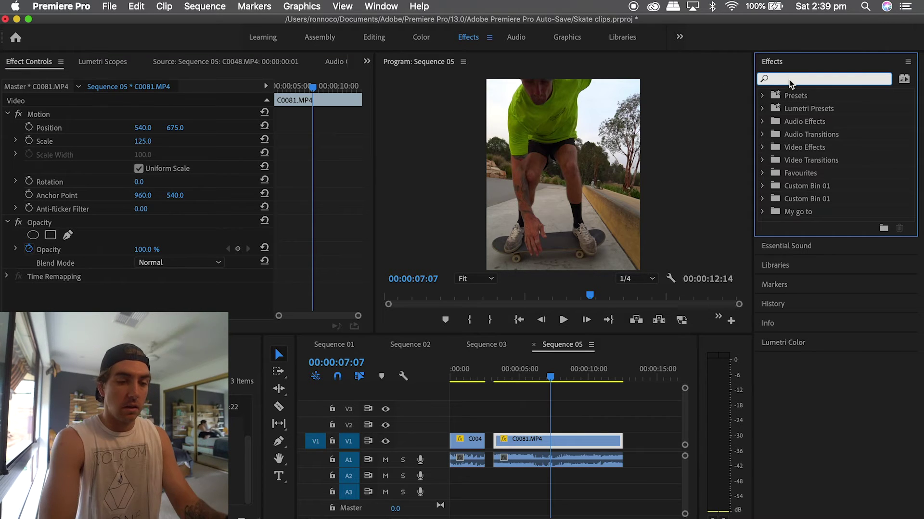
pyautogui.write('warp')
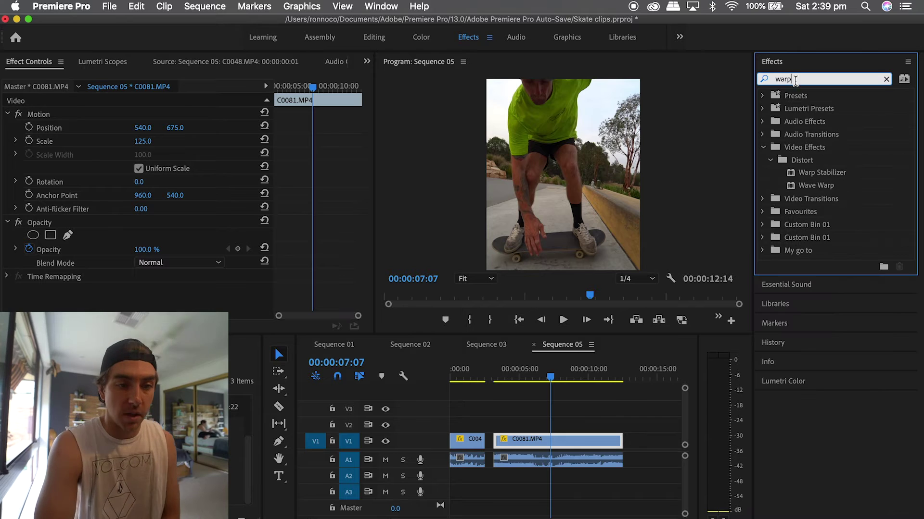
pyautogui.click(844, 174)
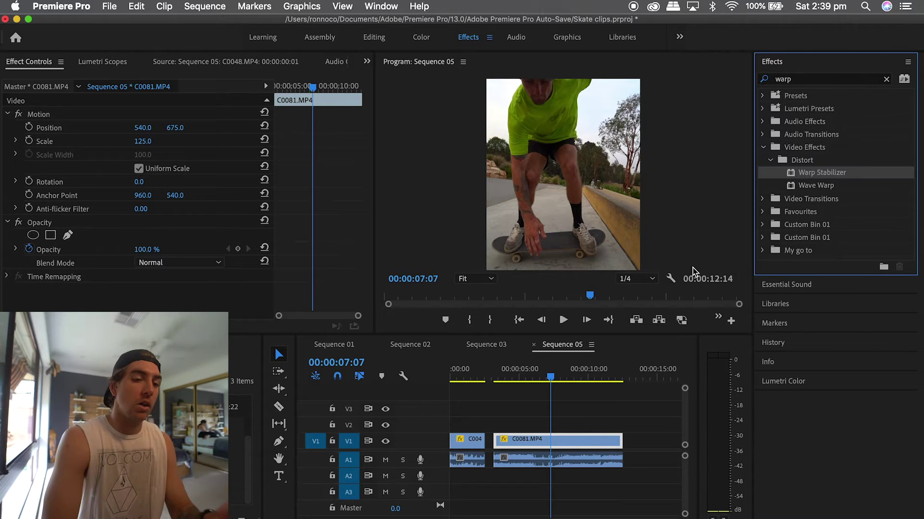
# Turn on position keyframing for C0081.MP4 at 00:00:03:10 and advance a few frames to follow the skater
pyautogui.moveTo(551, 377); pyautogui.dragTo(501, 388)
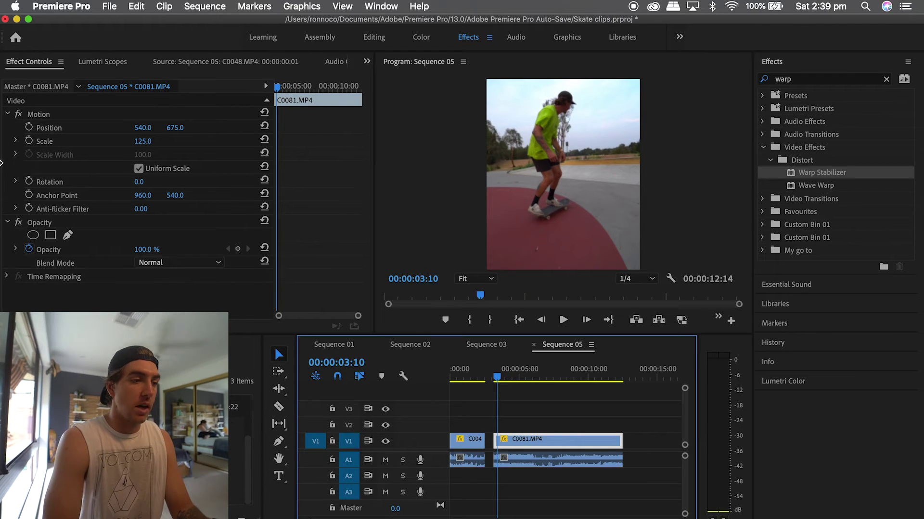
pyautogui.click(29, 128)
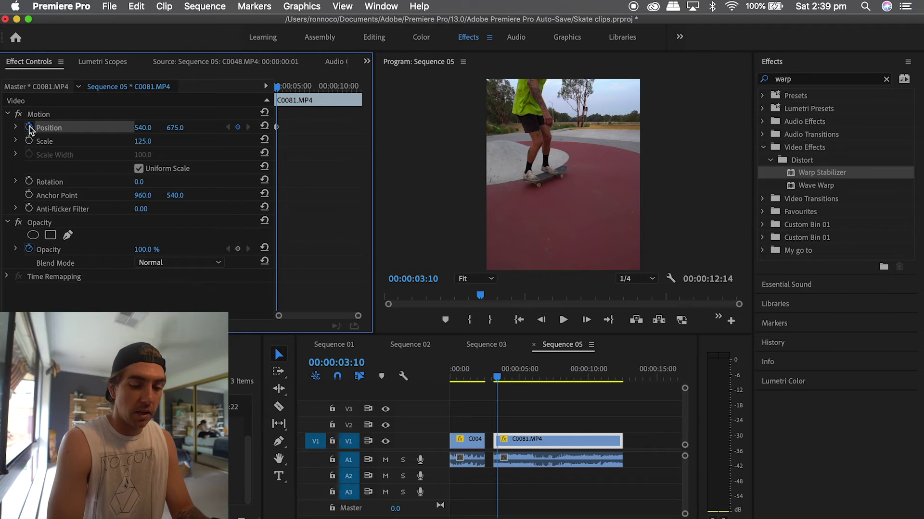
pyautogui.press('Right')
pyautogui.press('Right')
pyautogui.press('Right')
pyautogui.press('Right')
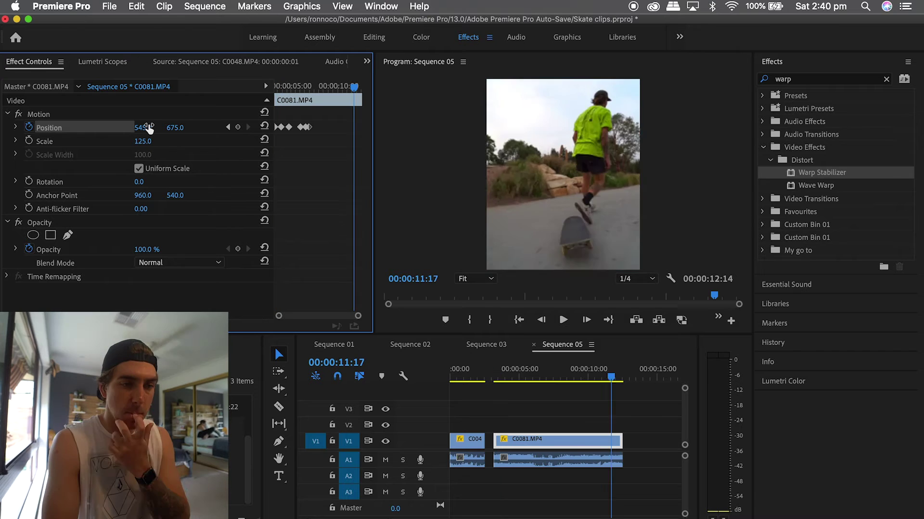
# Step frame by frame through the end of C0081.MP4 from 00:00:11:17 to 00:00:12:12 to examine the skater's framing
pyautogui.press('Right')
pyautogui.press('Right')
pyautogui.press('Right')
pyautogui.press('Right')
pyautogui.press('Right')
pyautogui.press('Right')
pyautogui.press('Right')
pyautogui.press('Right')
pyautogui.press('Right')
pyautogui.press('Right')
pyautogui.press('Right')
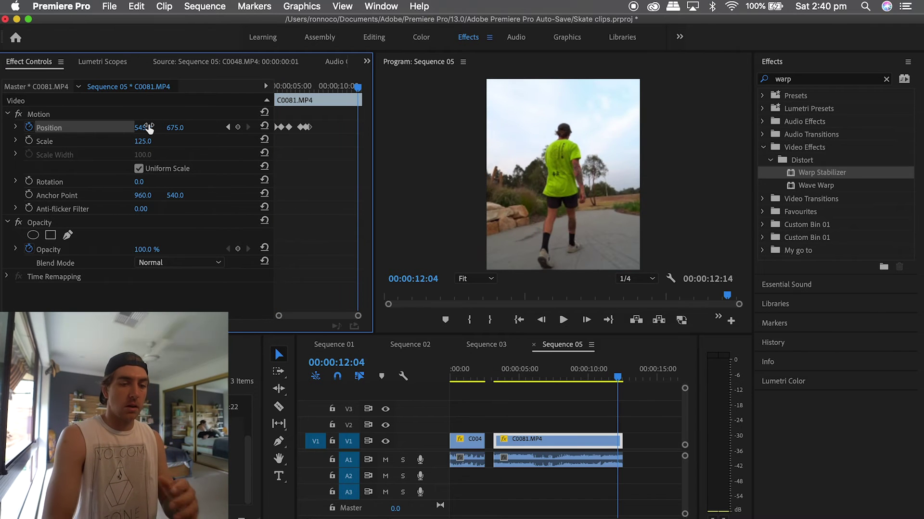
pyautogui.press('Right')
pyautogui.press('Right')
pyautogui.press('Right')
pyautogui.press('Right')
pyautogui.press('Right')
pyautogui.press('Right')
pyautogui.press('Right')
pyautogui.press('Right')
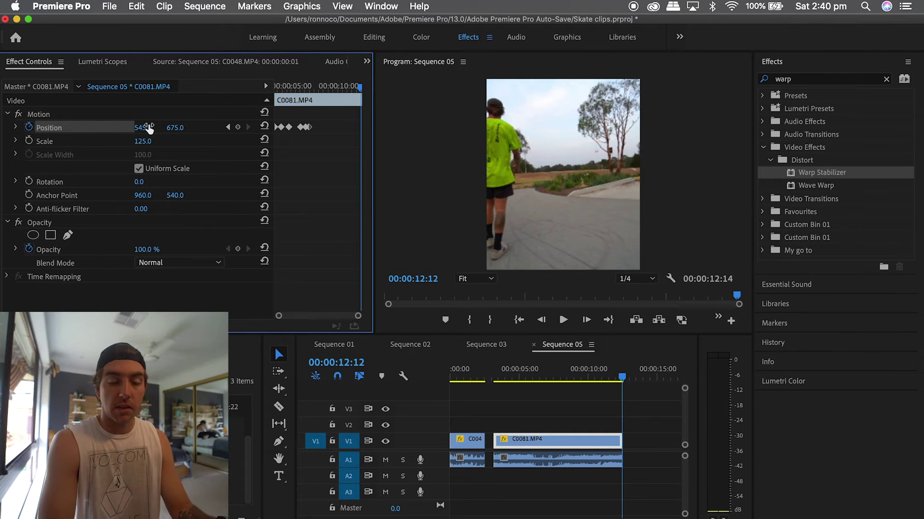
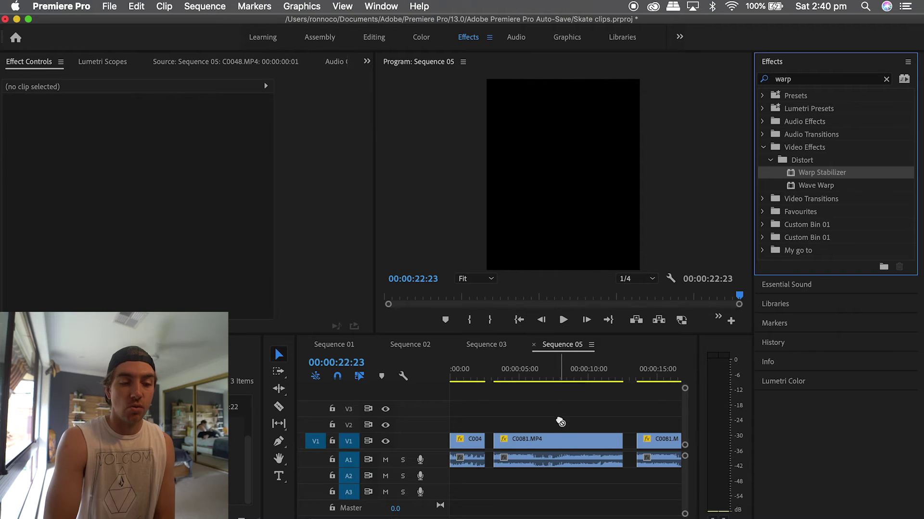
# Play the C0081.MP4 copy with Warp Stabilizer from its start to judge the stabilized motion
pyautogui.click(535, 379)
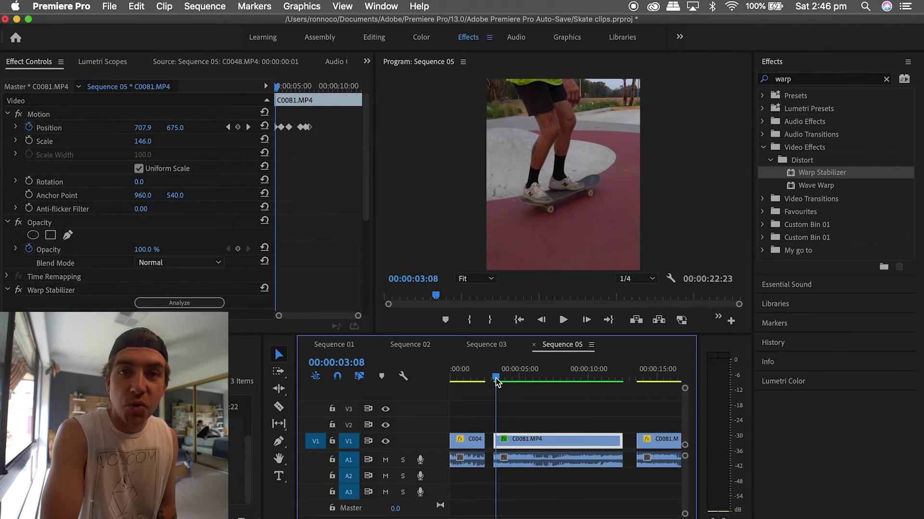
pyautogui.press('space')
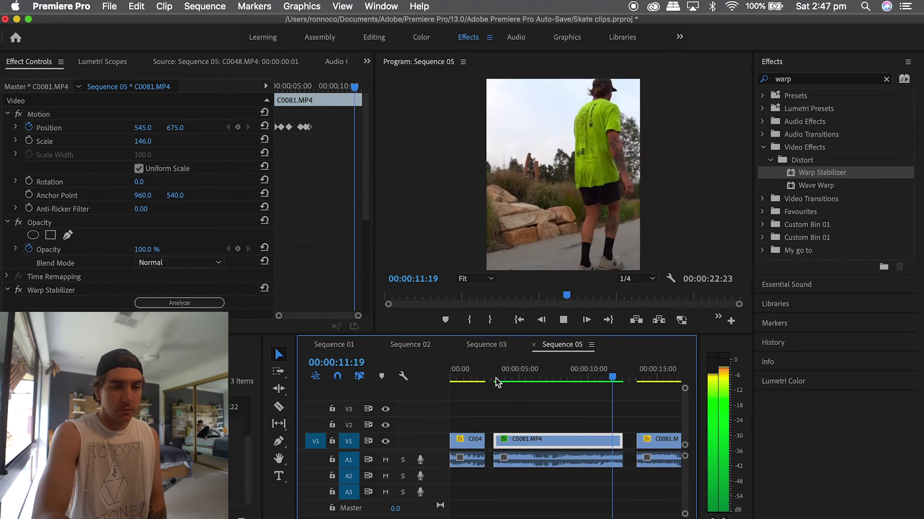
pyautogui.press('space')
# Play the second C0081.MP4 copy without Warp Stabilizer from its start to compare its motion with the stabilized one
pyautogui.press('Down')
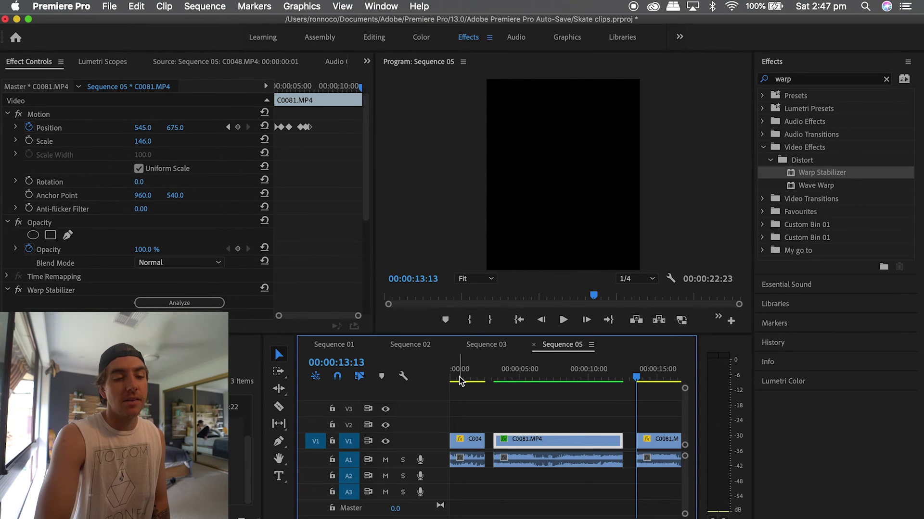
pyautogui.hscroll(2, 592, 445)
pyautogui.hscroll(2, 591, 445)
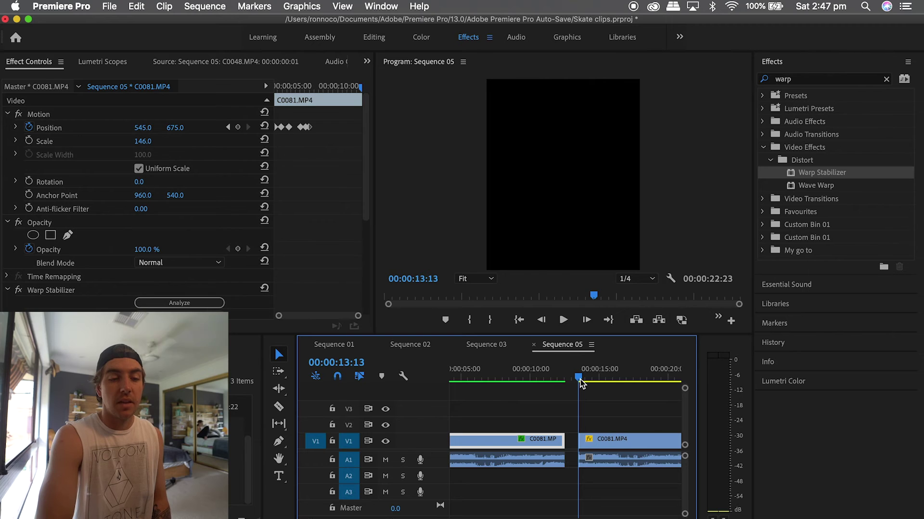
pyautogui.click(581, 380)
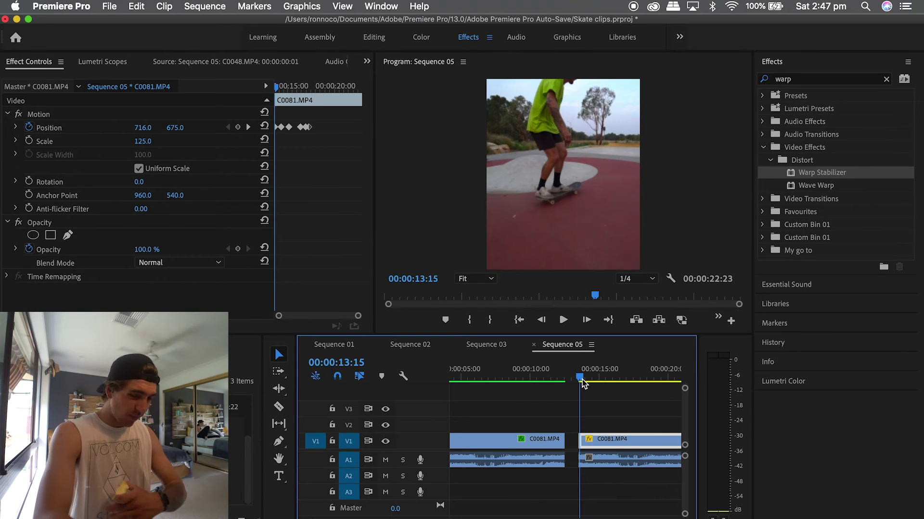
pyautogui.press('space')
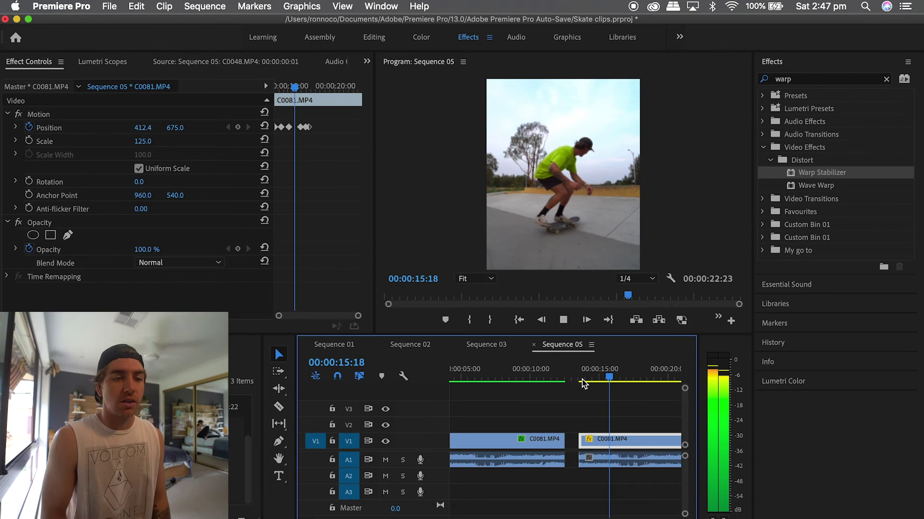
pyautogui.press('space')
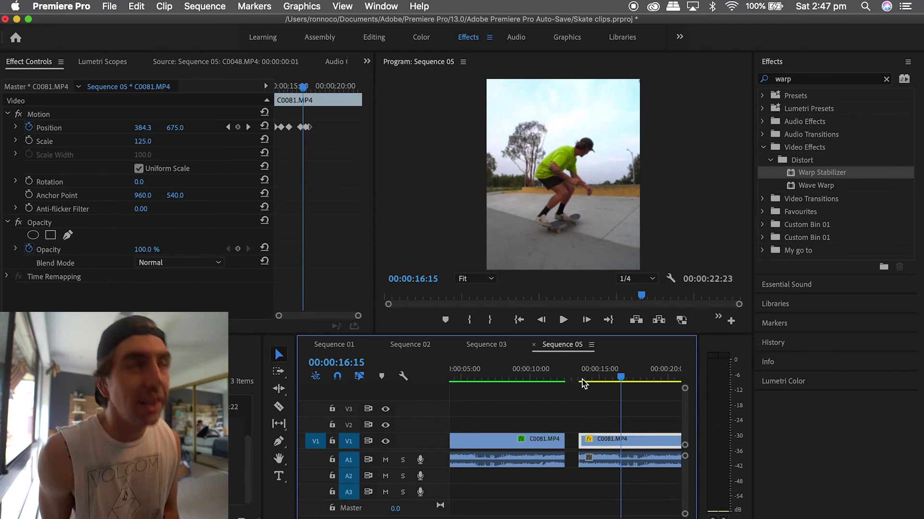